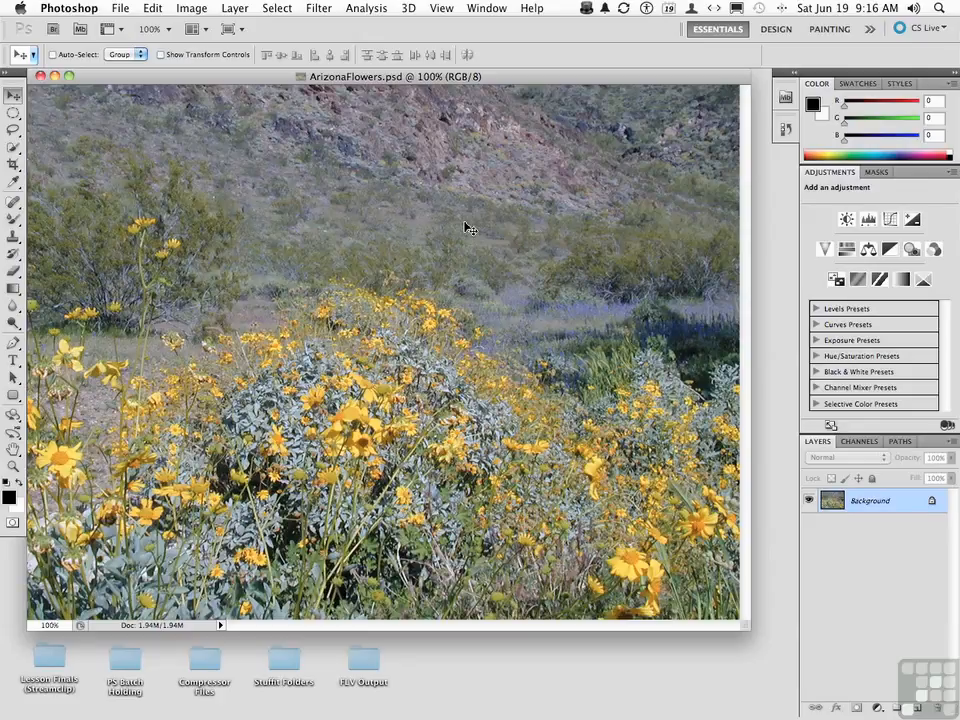
# Open the Filter Gallery for the flower photo and fit the whole image in the preview.
pyautogui.click(319, 9)
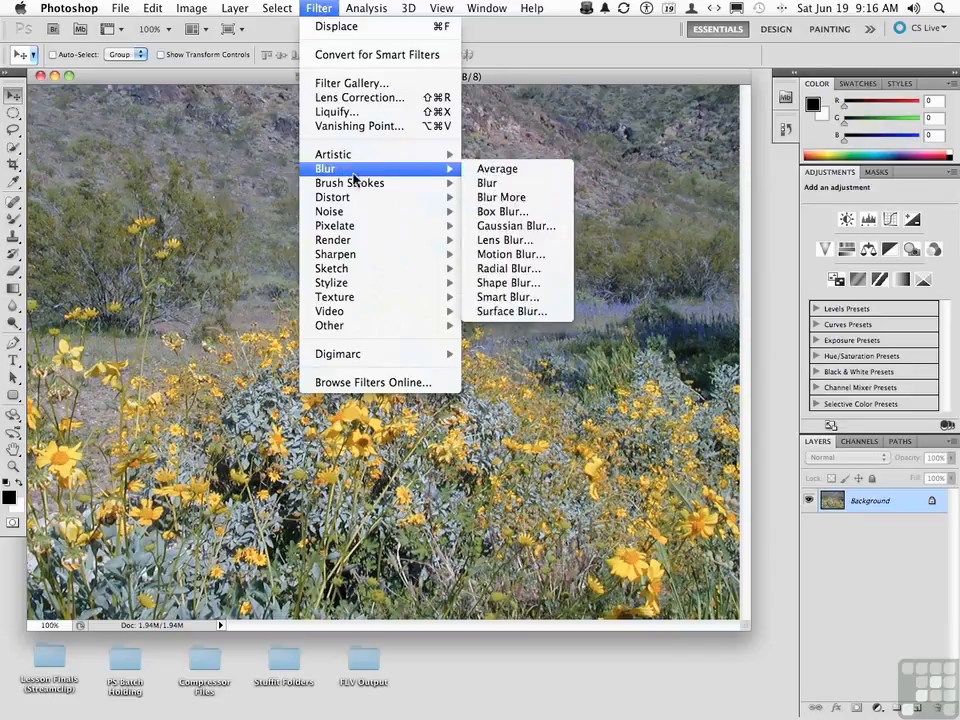
pyautogui.moveTo(359, 285)
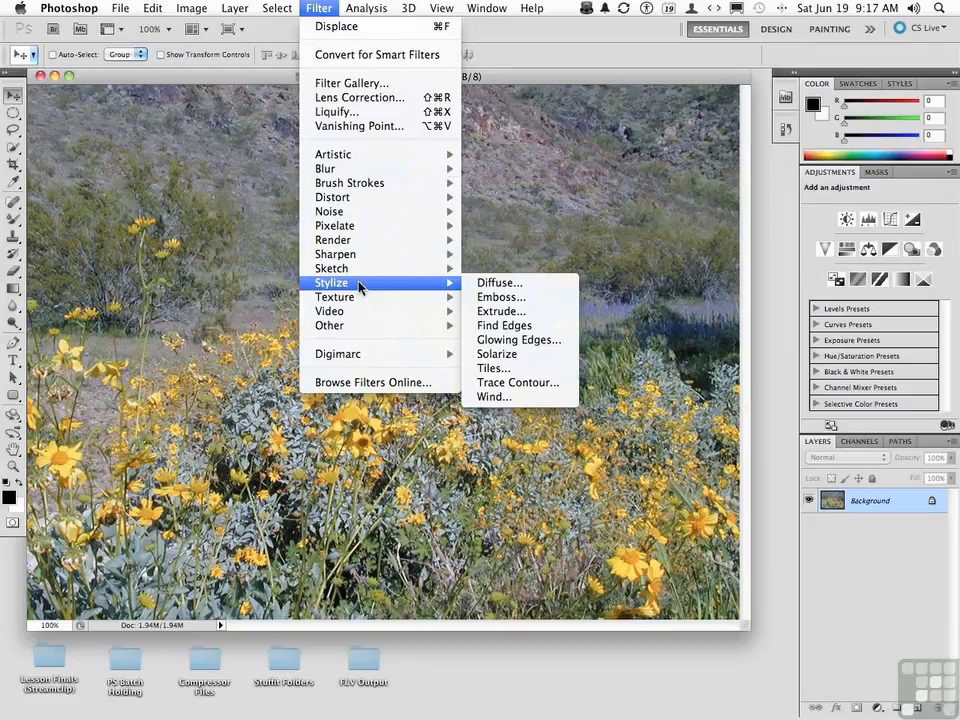
pyautogui.moveTo(331, 158)
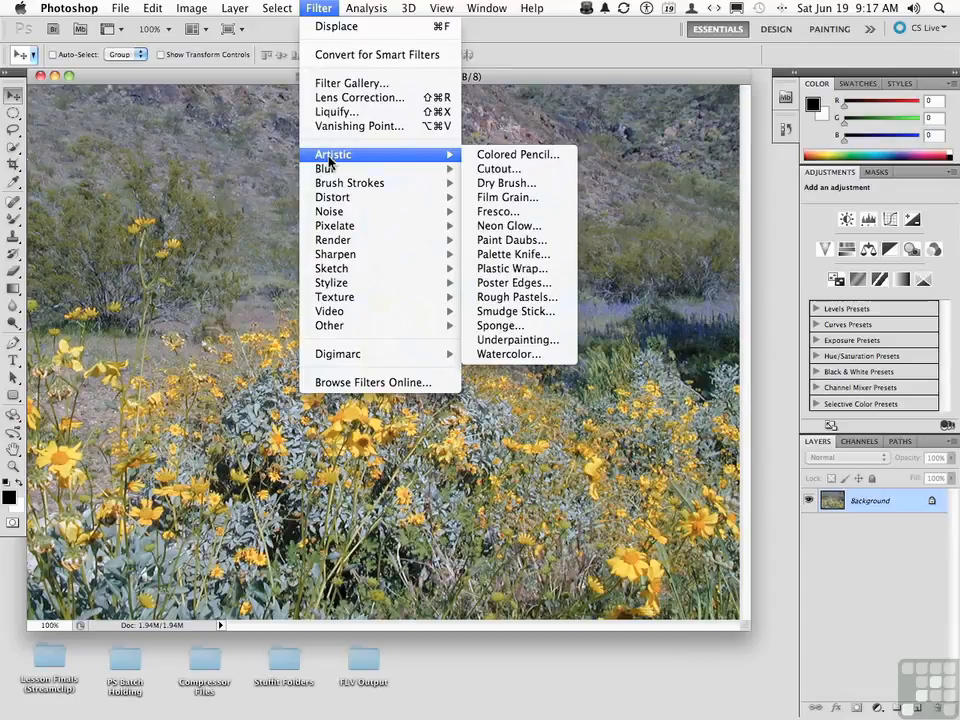
pyautogui.click(343, 84)
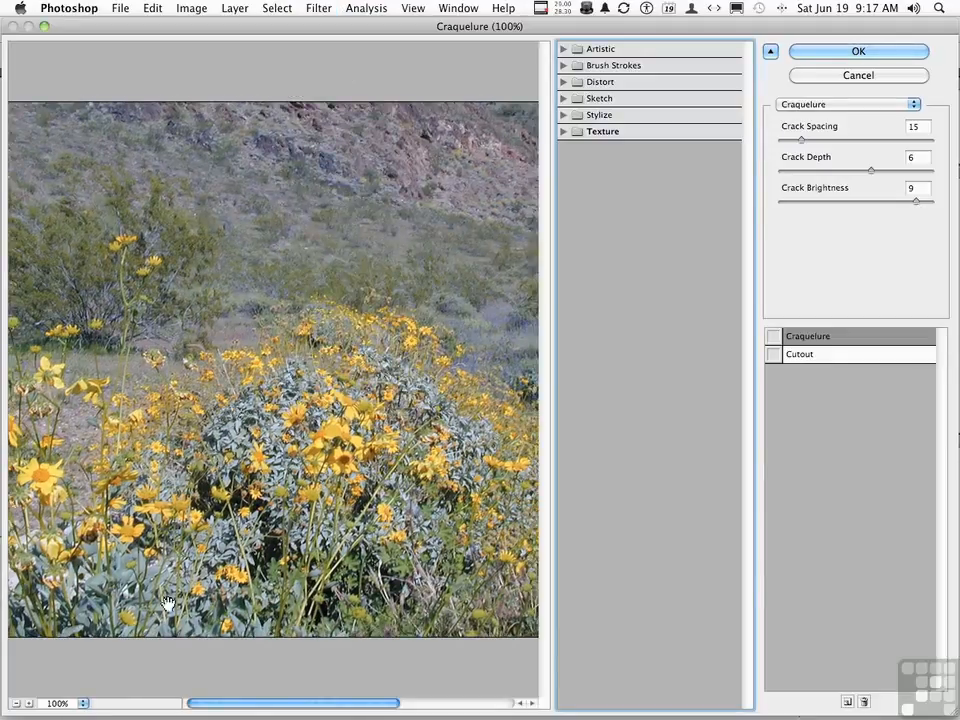
pyautogui.click(84, 703)
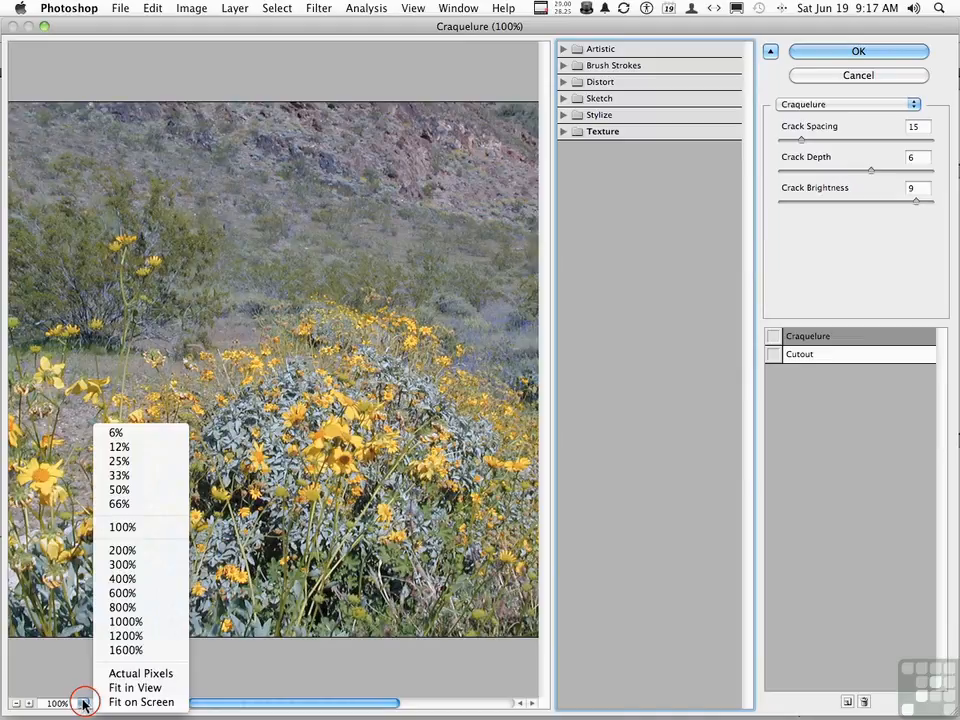
pyautogui.click(100, 702)
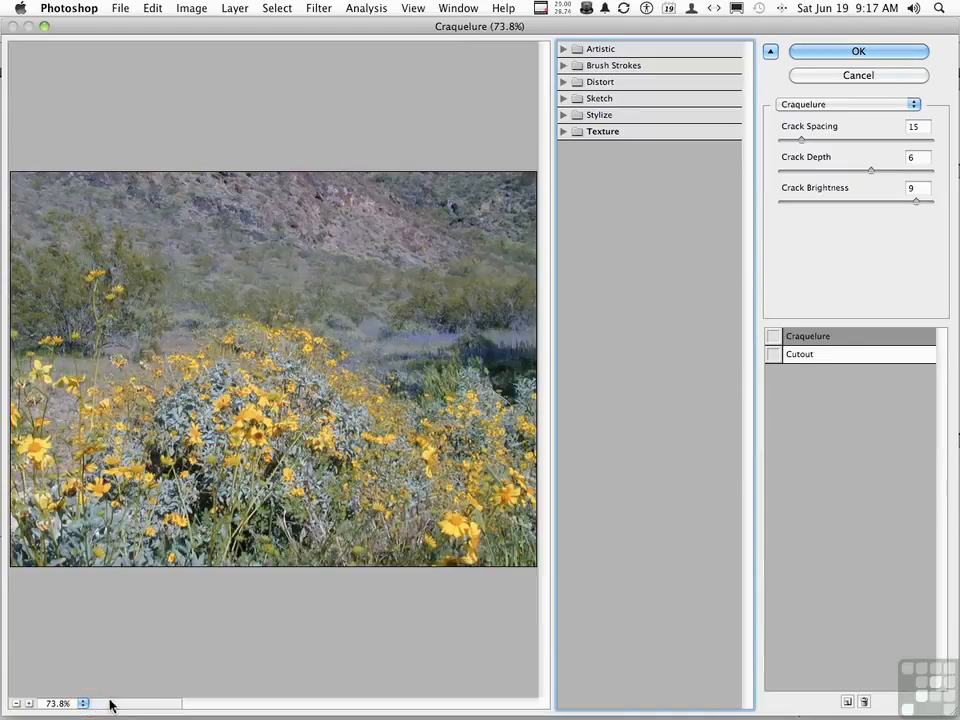
# Show the artistic Colored Pencil effect in the preview with Pencil Width 7, Stroke Pressure 11 and Paper Brightness 35.
pyautogui.click(562, 50)
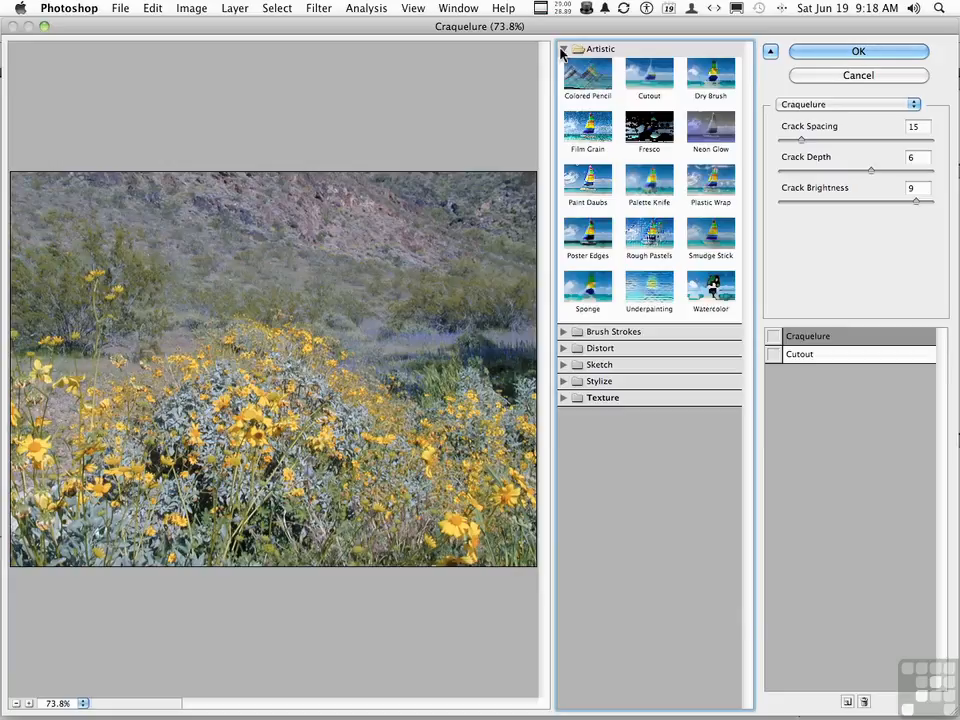
pyautogui.click(582, 80)
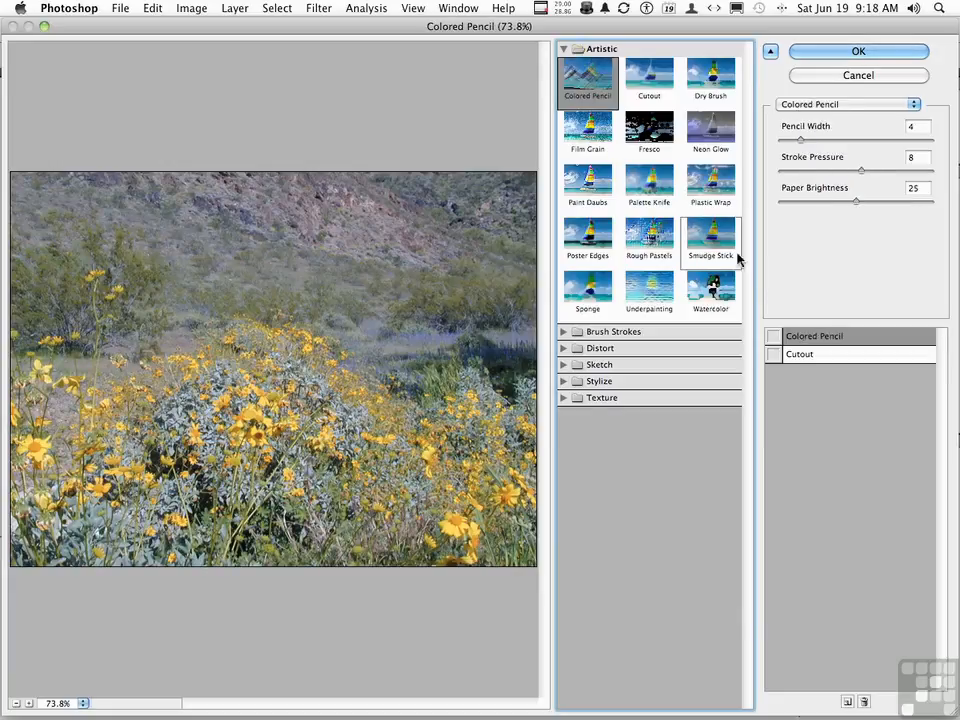
pyautogui.click(775, 338)
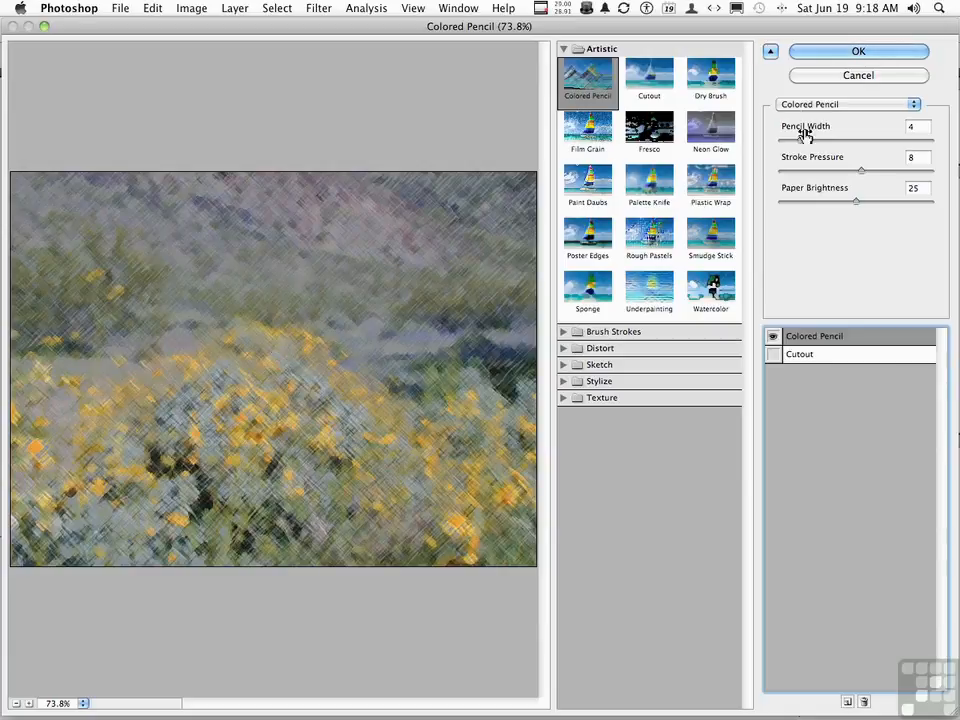
pyautogui.moveTo(795, 136)
pyautogui.mouseDown()
pyautogui.moveTo(785, 144)
pyautogui.moveTo(822, 145)
pyautogui.mouseUp()
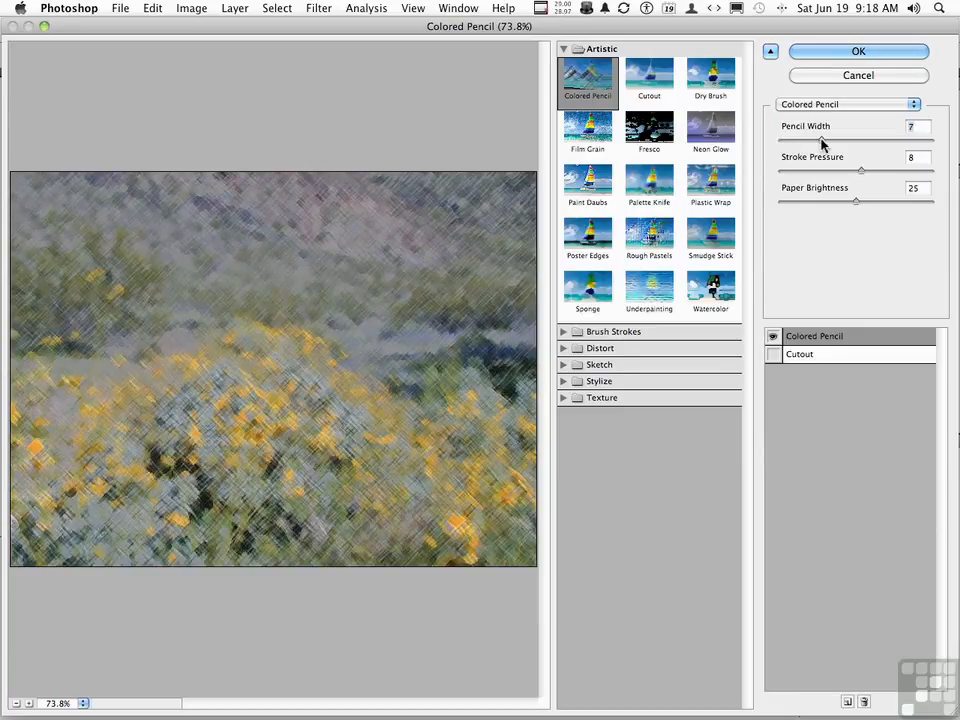
pyautogui.moveTo(862, 177)
pyautogui.mouseDown()
pyautogui.moveTo(812, 171)
pyautogui.moveTo(887, 171)
pyautogui.moveTo(827, 204)
pyautogui.moveTo(883, 205)
pyautogui.mouseUp()
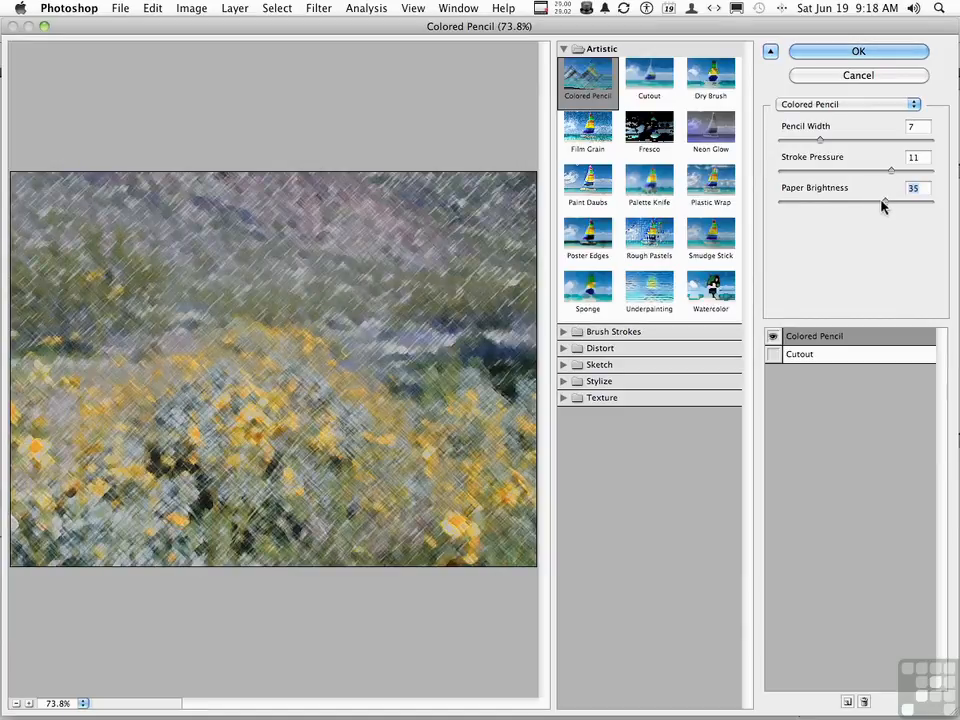
# Switch the effect to Cutout with Number of Levels 2, Edge Simplicity 7 and Edge Fidelity 3.
pyautogui.click(646, 90)
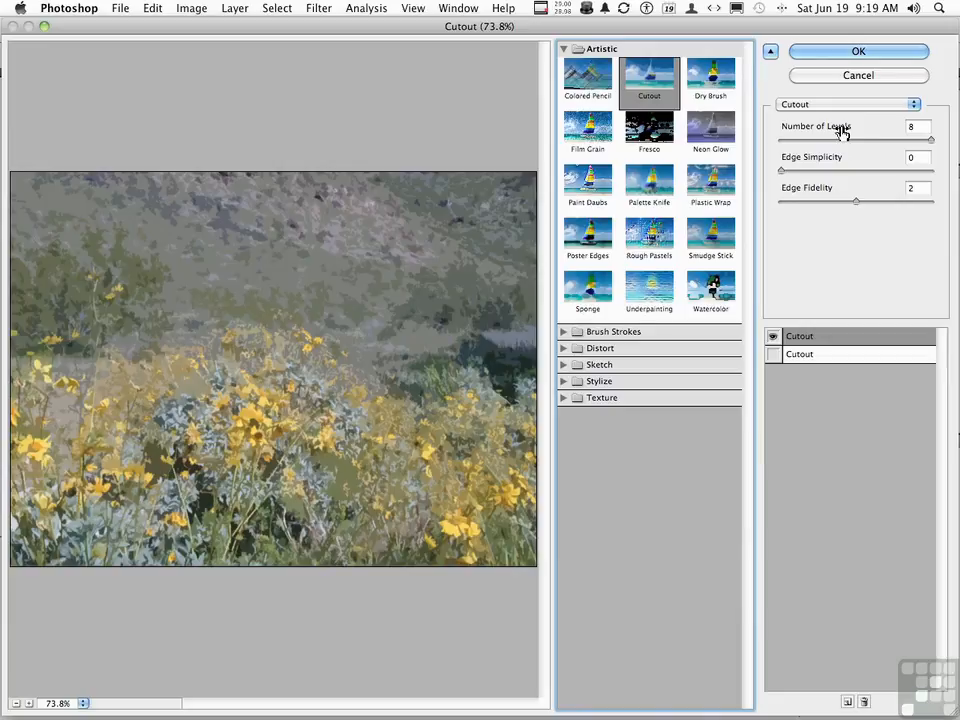
pyautogui.moveTo(930, 140); pyautogui.dragTo(771, 147)
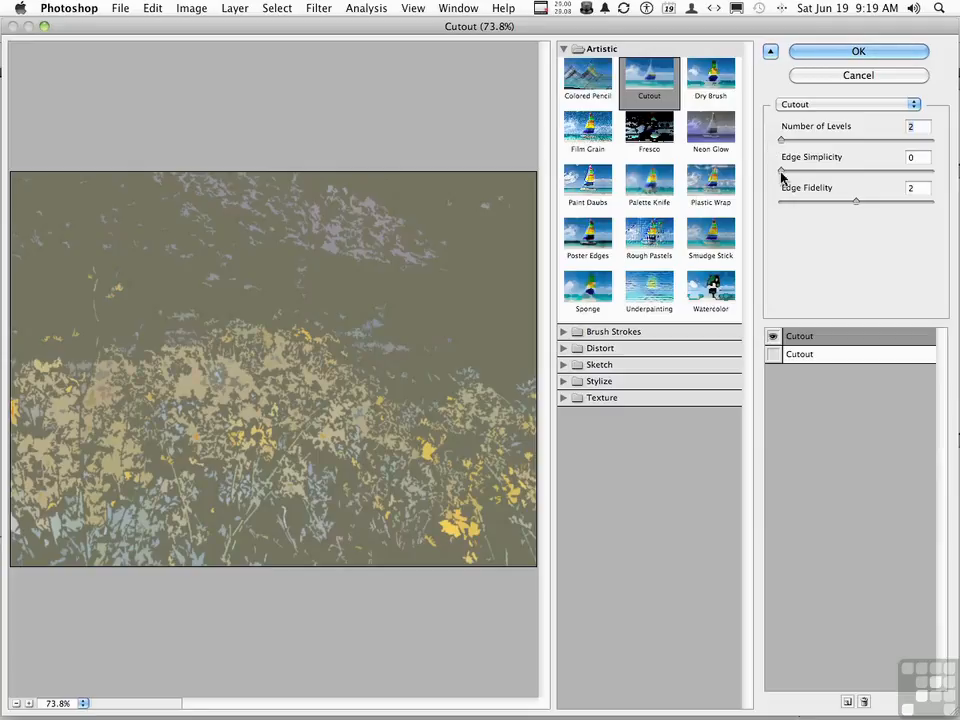
pyautogui.moveTo(781, 176); pyautogui.dragTo(945, 178)
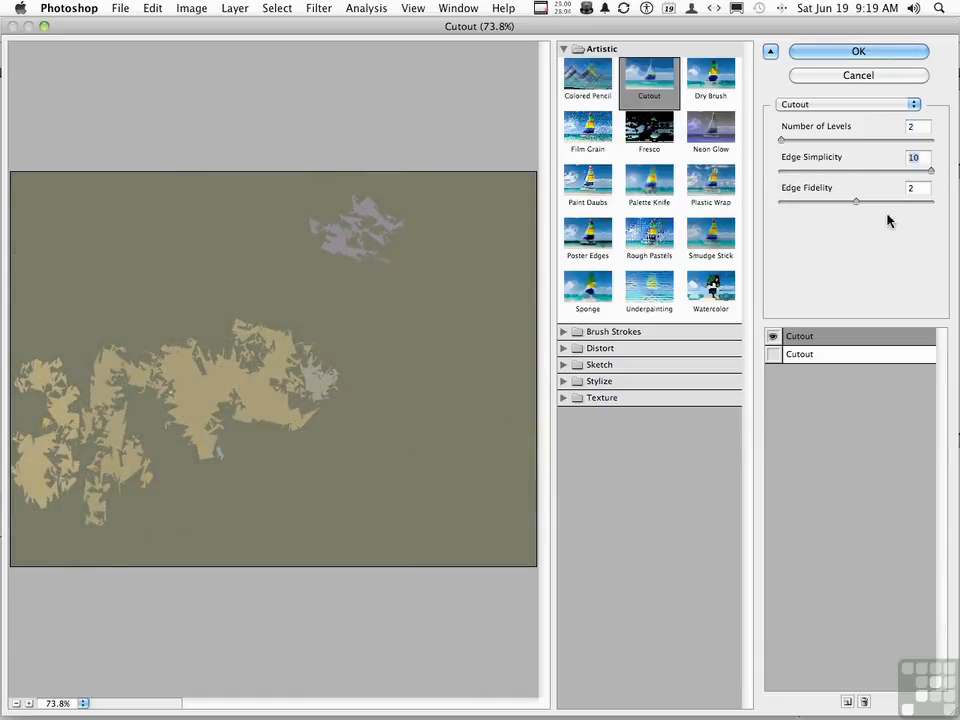
pyautogui.moveTo(855, 205); pyautogui.dragTo(909, 175)
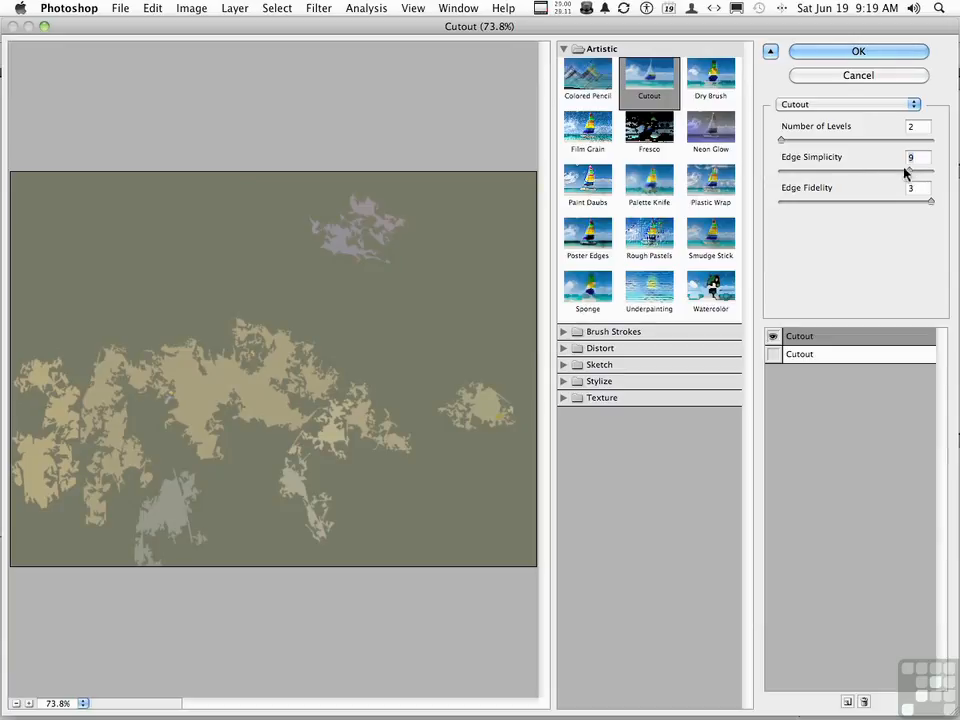
pyautogui.moveTo(910, 172); pyautogui.dragTo(887, 175)
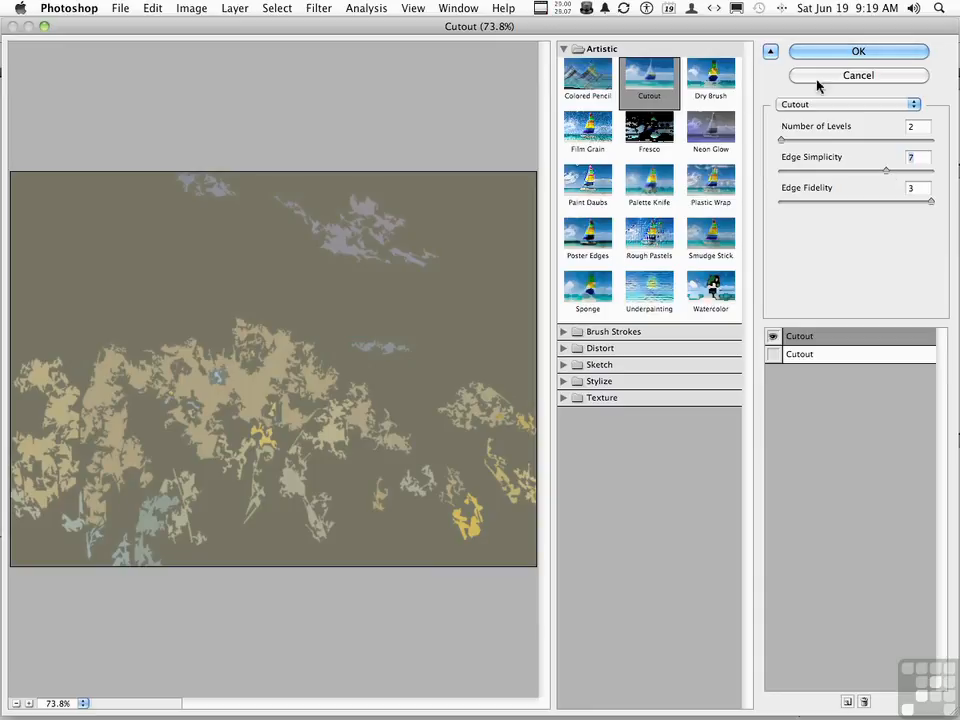
# Change the effect to Dry Brush with Brush Size 5 and Brush Detail 4.
pyautogui.click(714, 82)
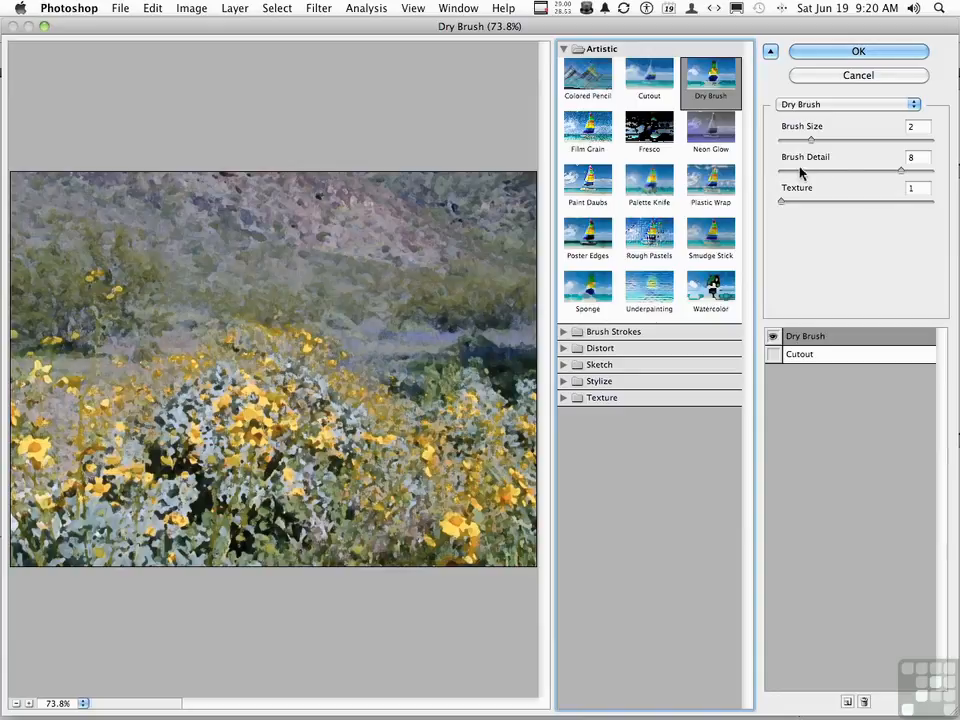
pyautogui.moveTo(783, 204); pyautogui.dragTo(816, 204)
pyautogui.moveTo(905, 180)
pyautogui.mouseDown()
pyautogui.moveTo(840, 176)
pyautogui.moveTo(840, 141)
pyautogui.moveTo(860, 146)
pyautogui.mouseUp()
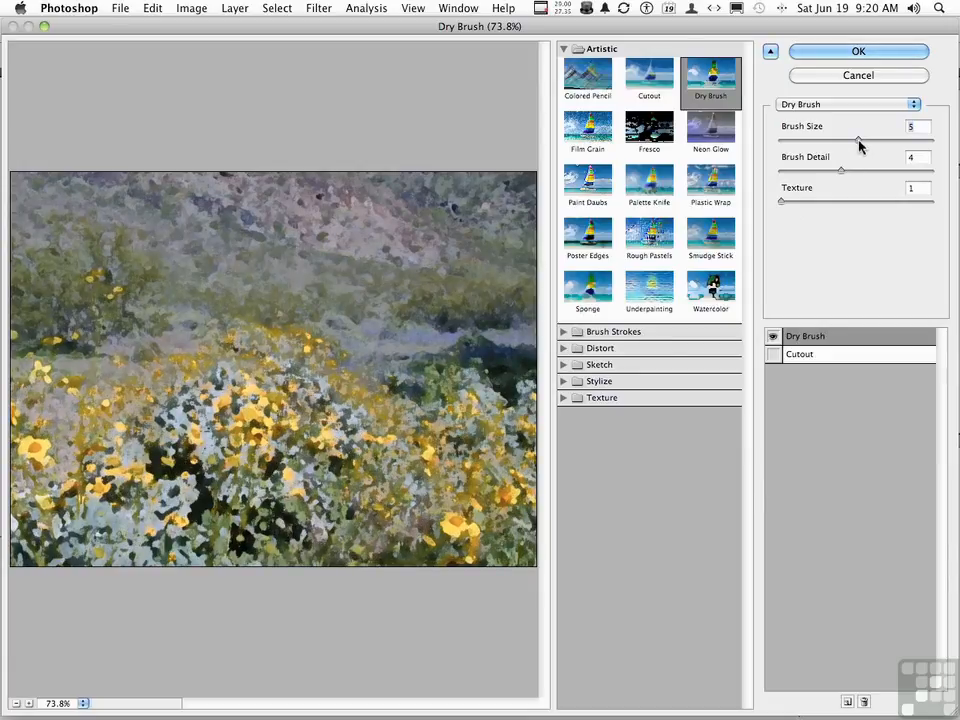
# Preview the Film Grain effect with Grain 8 and Intensity 5.
pyautogui.click(590, 138)
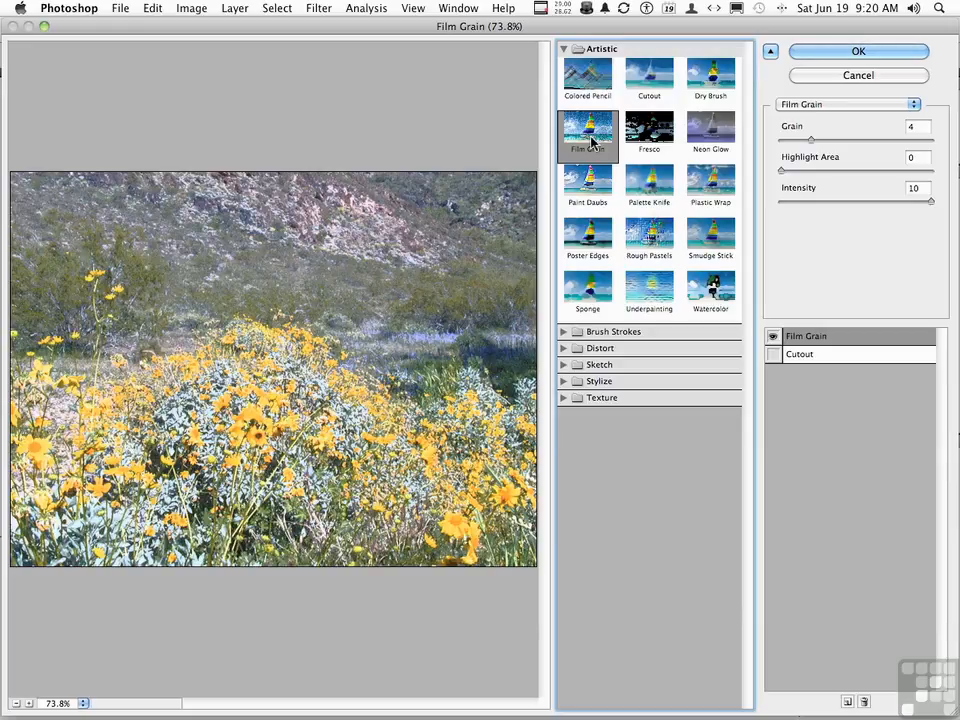
pyautogui.moveTo(813, 141); pyautogui.dragTo(840, 146)
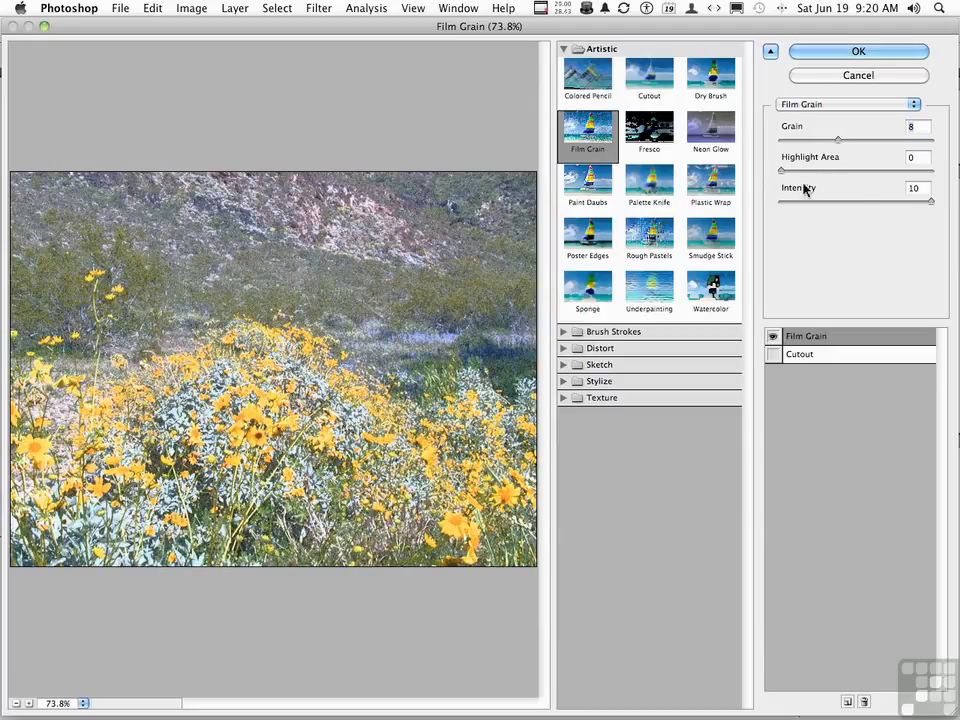
pyautogui.moveTo(929, 204); pyautogui.dragTo(910, 205)
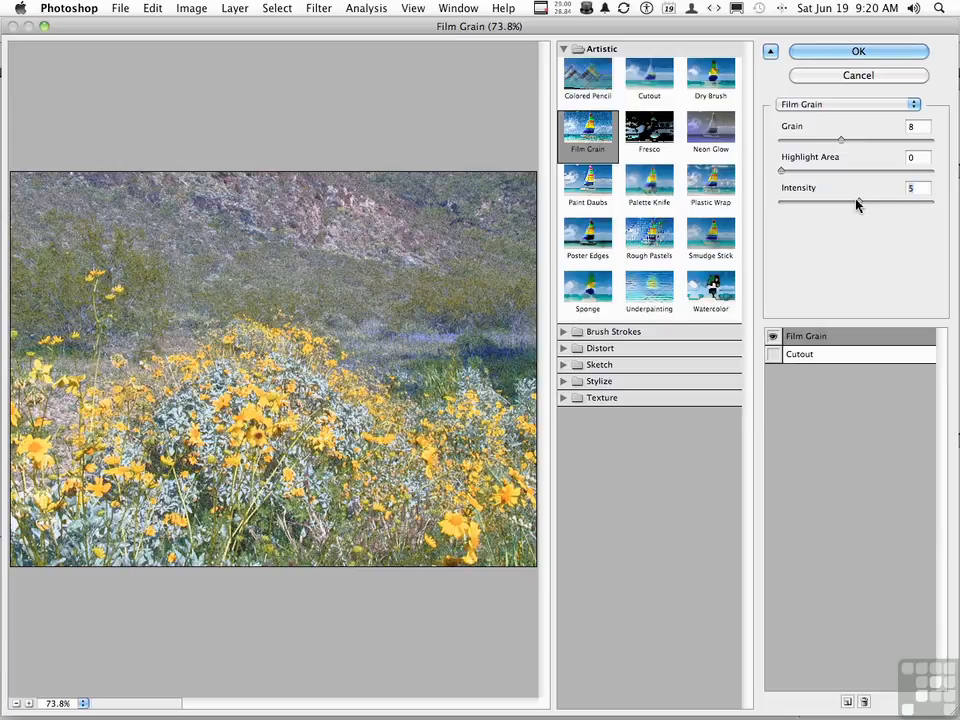
# Preview the Fresco effect with Brush Size 4, Brush Detail 2 and Texture 2.
pyautogui.click(652, 133)
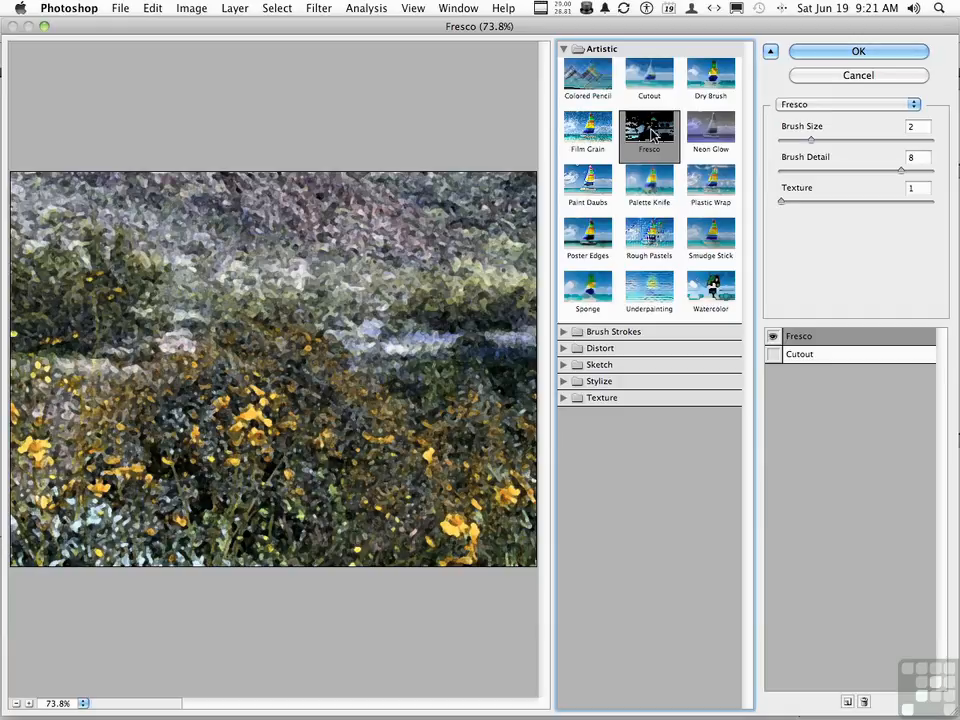
pyautogui.moveTo(813, 141); pyautogui.dragTo(835, 146)
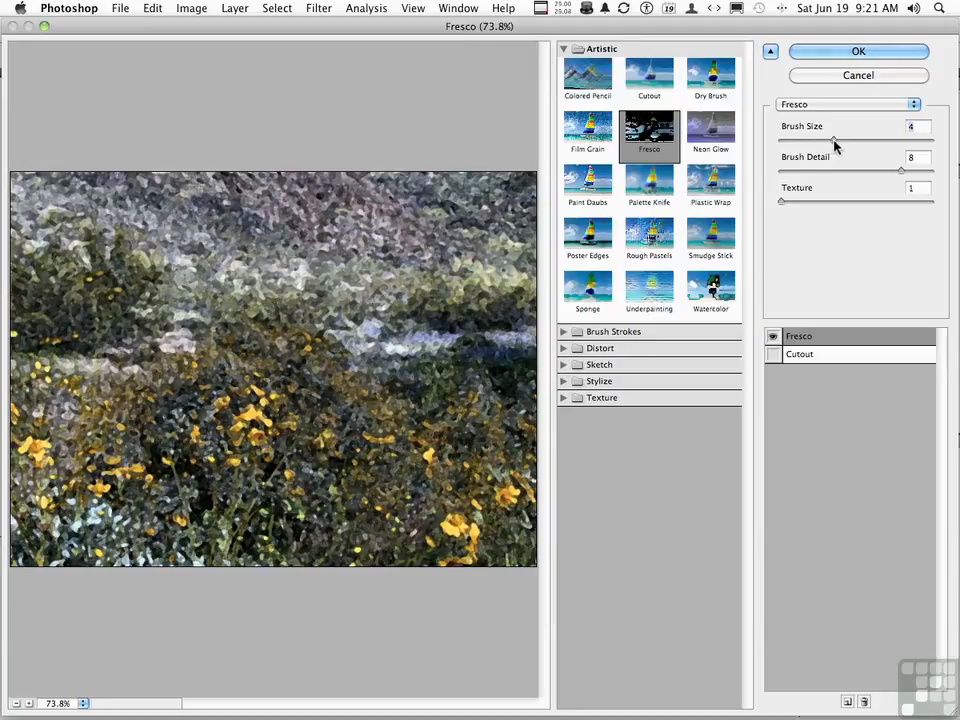
pyautogui.moveTo(898, 171)
pyautogui.mouseDown()
pyautogui.moveTo(811, 175)
pyautogui.moveTo(799, 206)
pyautogui.moveTo(833, 205)
pyautogui.mouseUp()
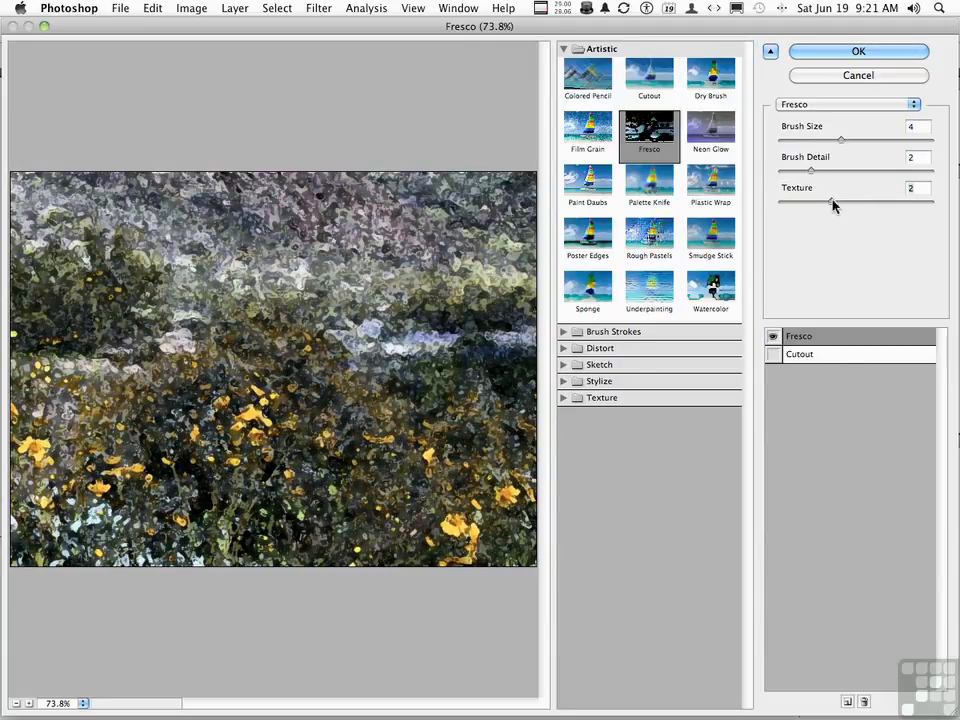
# Preview the Neon Glow effect with a yellow glow color, Glow Size 0 and Glow Brightness 14.
pyautogui.click(713, 136)
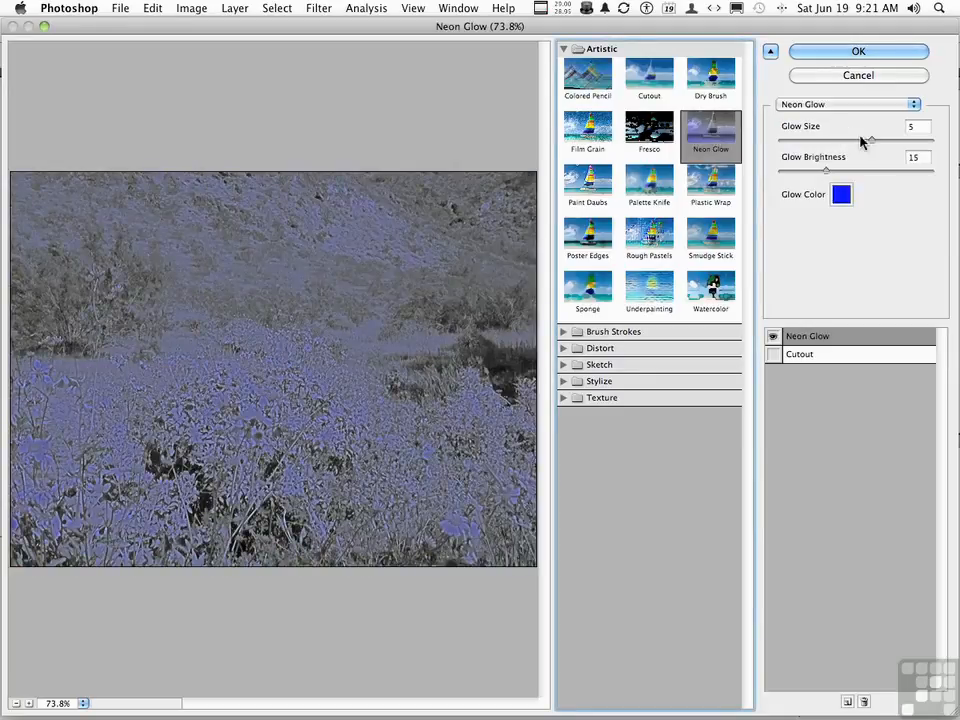
pyautogui.moveTo(812, 143); pyautogui.dragTo(886, 145)
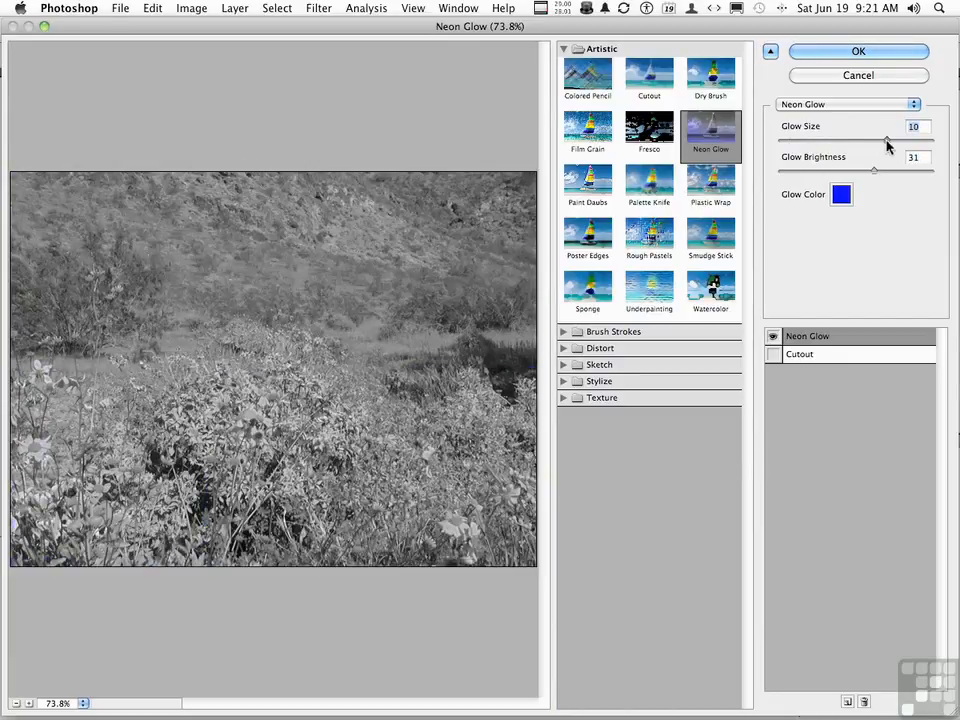
pyautogui.click(842, 196)
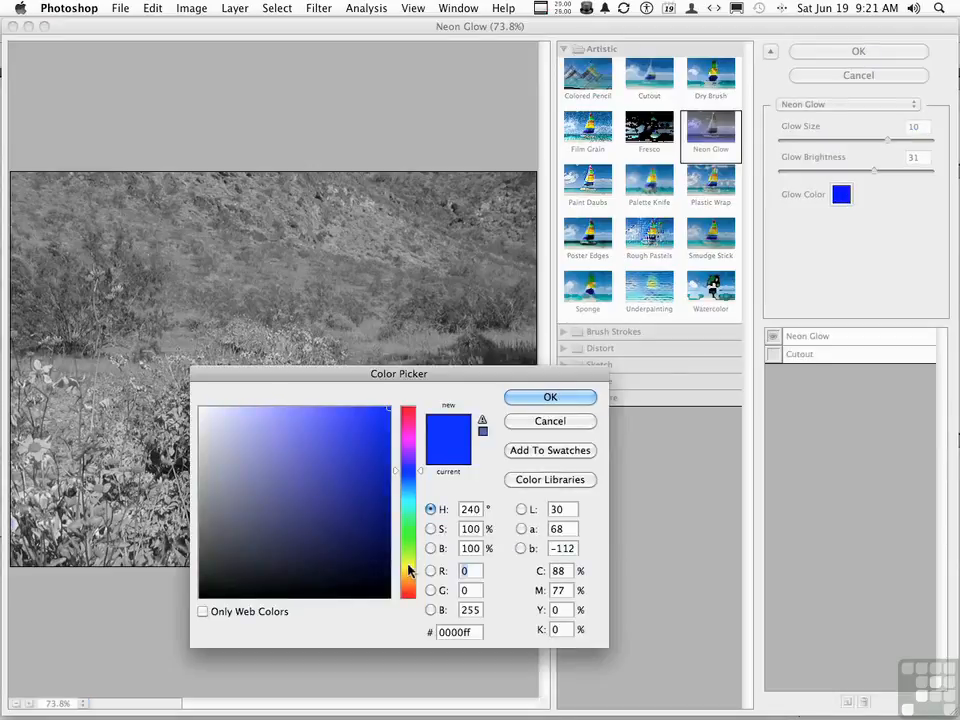
pyautogui.click(409, 565)
pyautogui.click(580, 397)
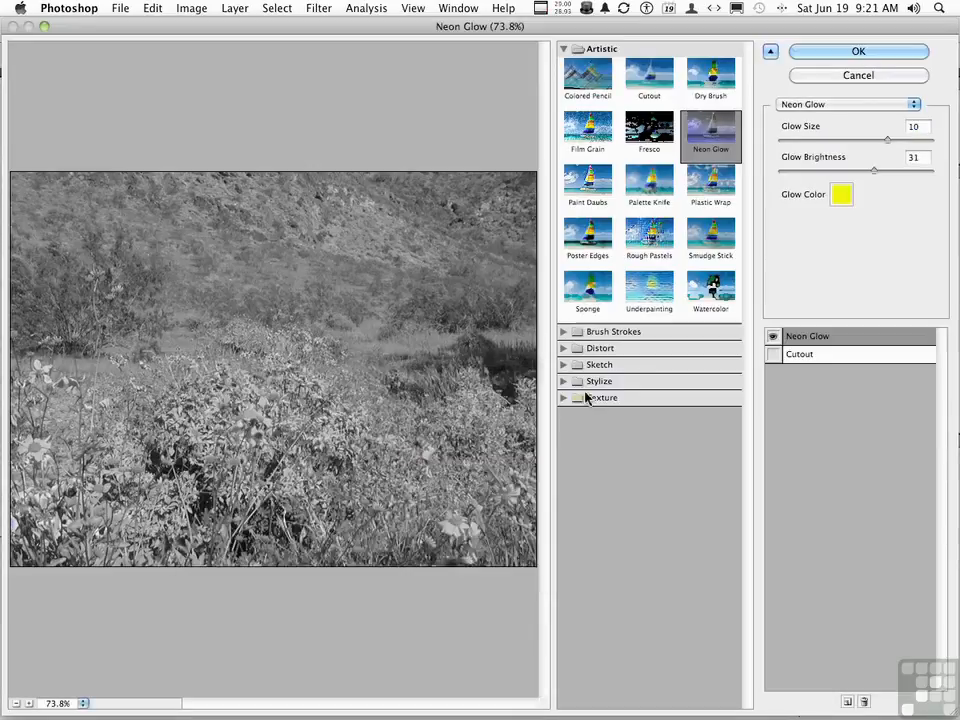
pyautogui.moveTo(894, 136); pyautogui.dragTo(829, 176)
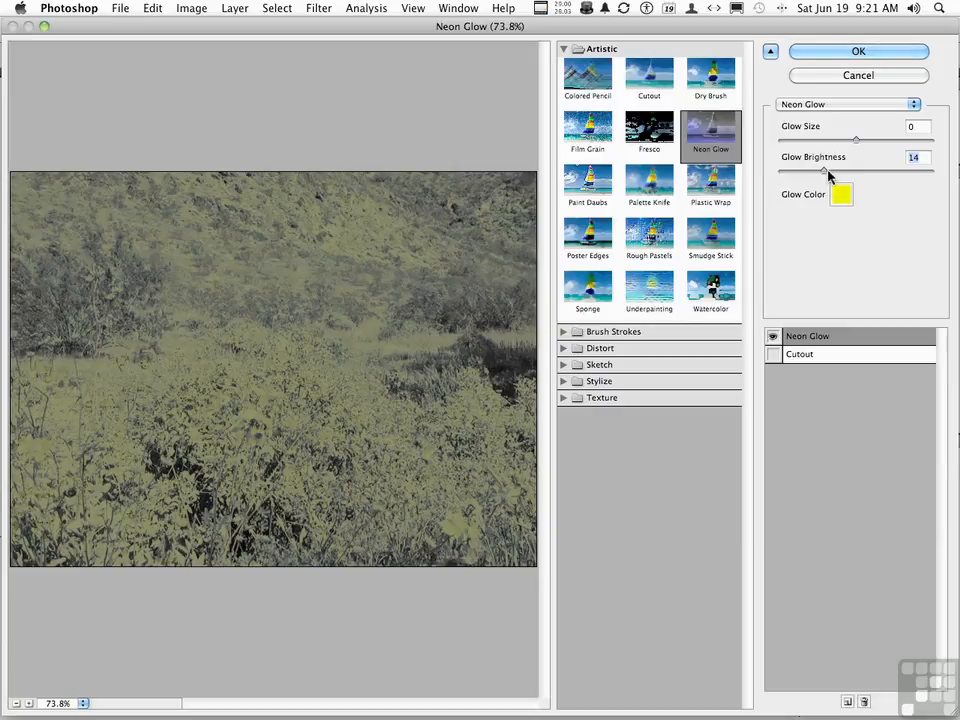
# Preview Paint Daubs with the Light Rough and Dark Rough brush types, and return the brush type to Simple.
pyautogui.click(583, 185)
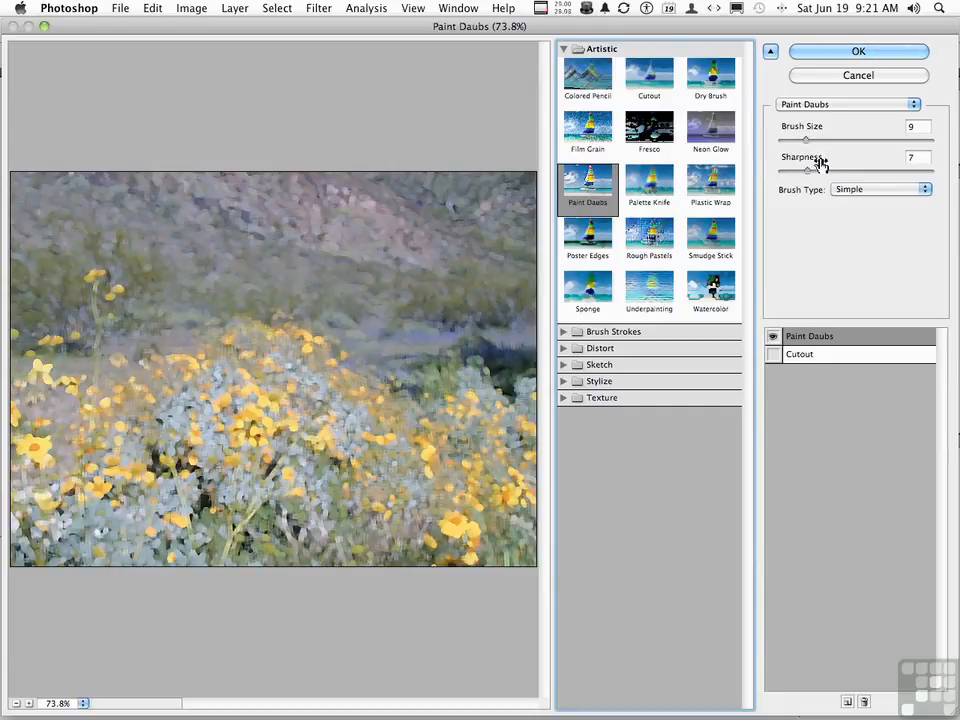
pyautogui.click(858, 190)
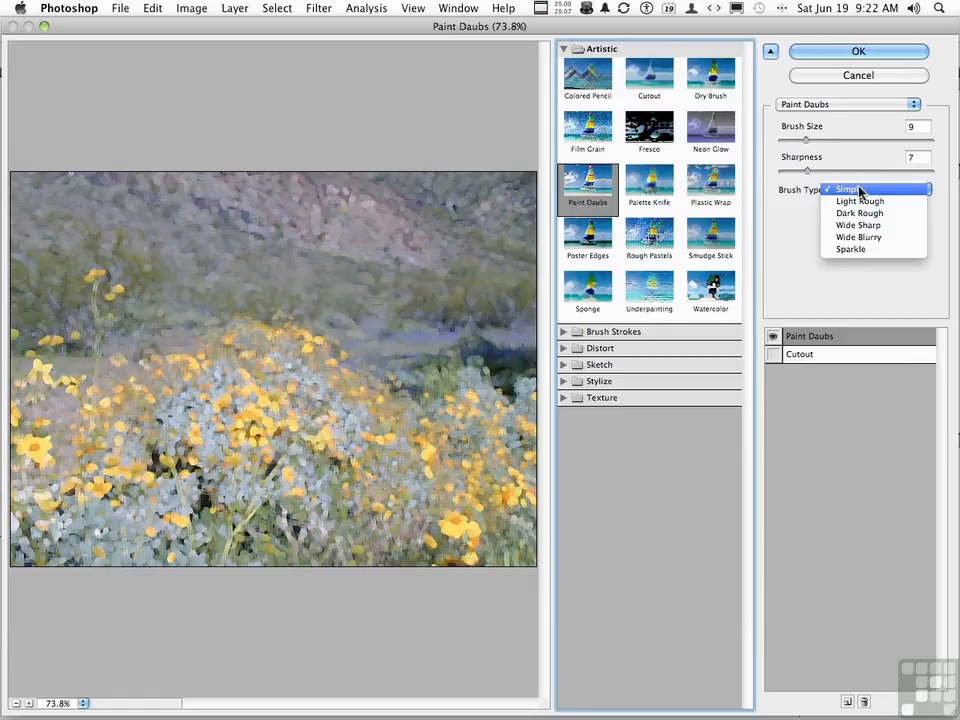
pyautogui.click(860, 201)
pyautogui.click(858, 190)
pyautogui.click(858, 200)
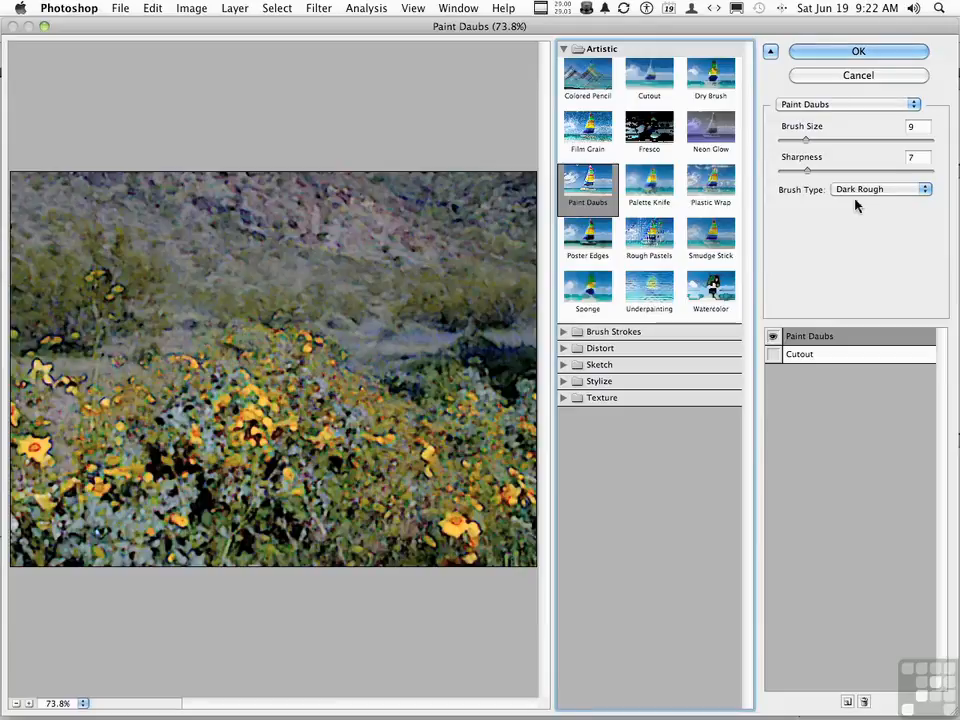
pyautogui.click(856, 192)
pyautogui.press('Escape')
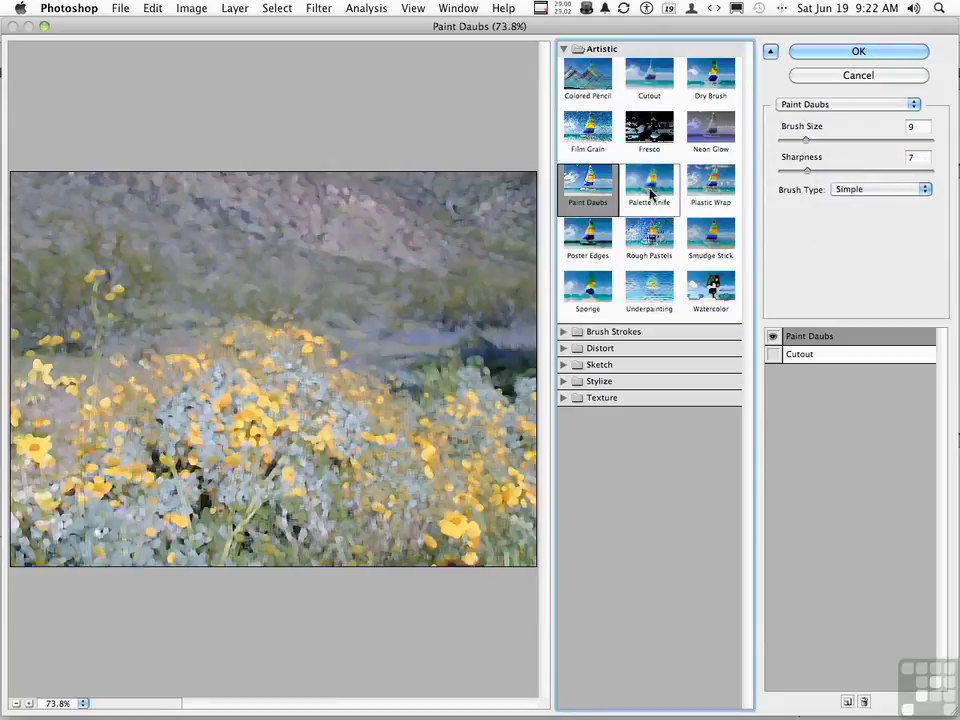
# Switch the effect to Palette Knife and set its Stroke Size to 16.
pyautogui.click(648, 188)
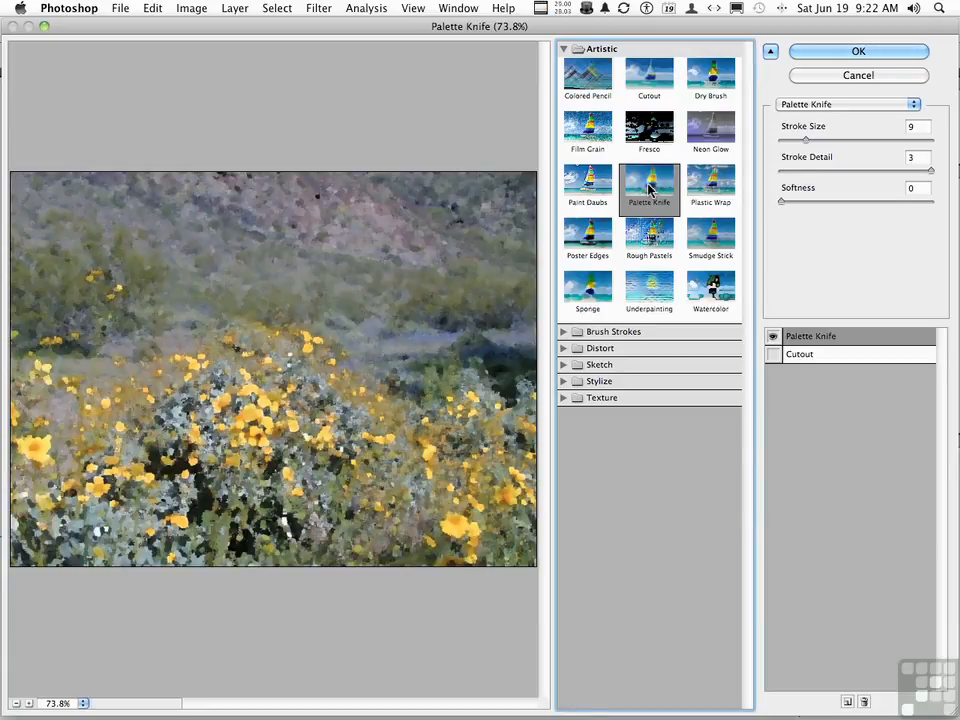
pyautogui.moveTo(806, 142); pyautogui.dragTo(825, 146)
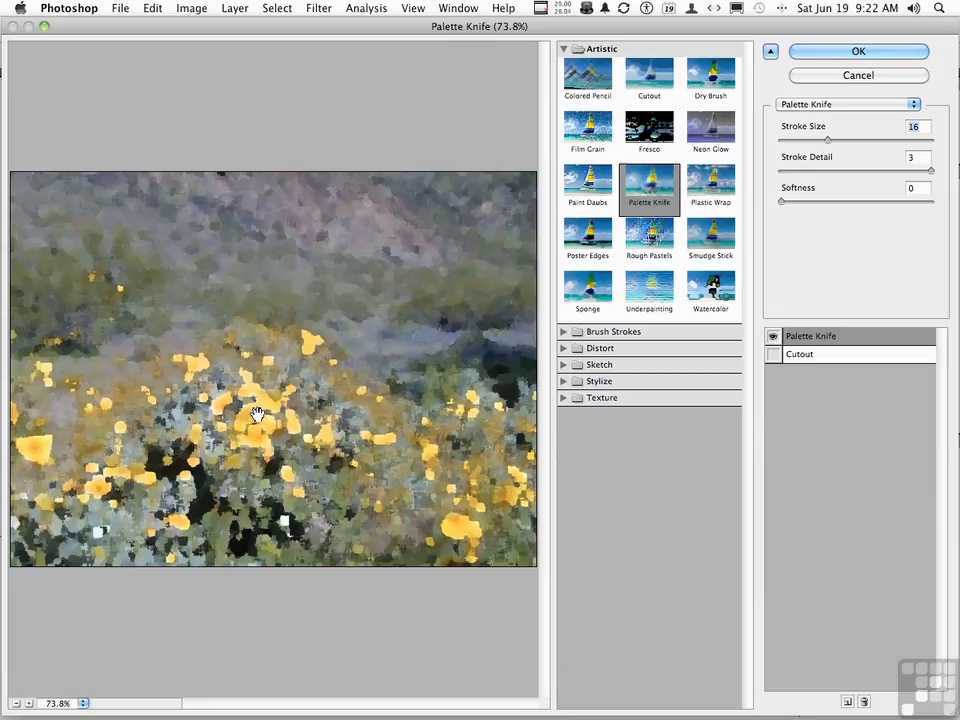
# Preview the Plastic Wrap effect and the Poster Edges effect on the photo.
pyautogui.click(713, 187)
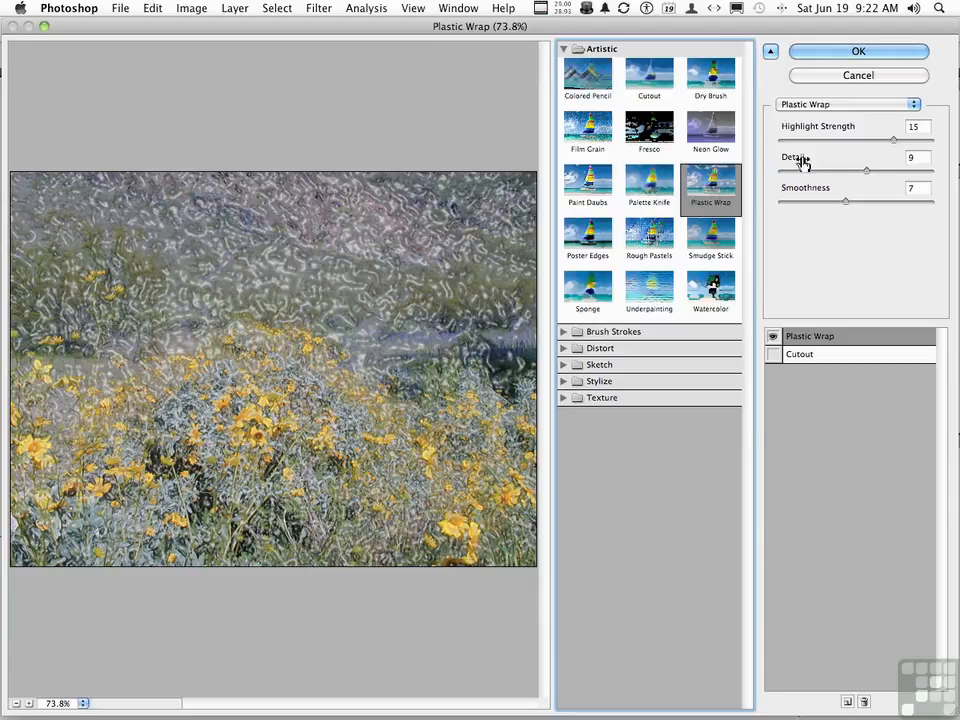
pyautogui.click(590, 236)
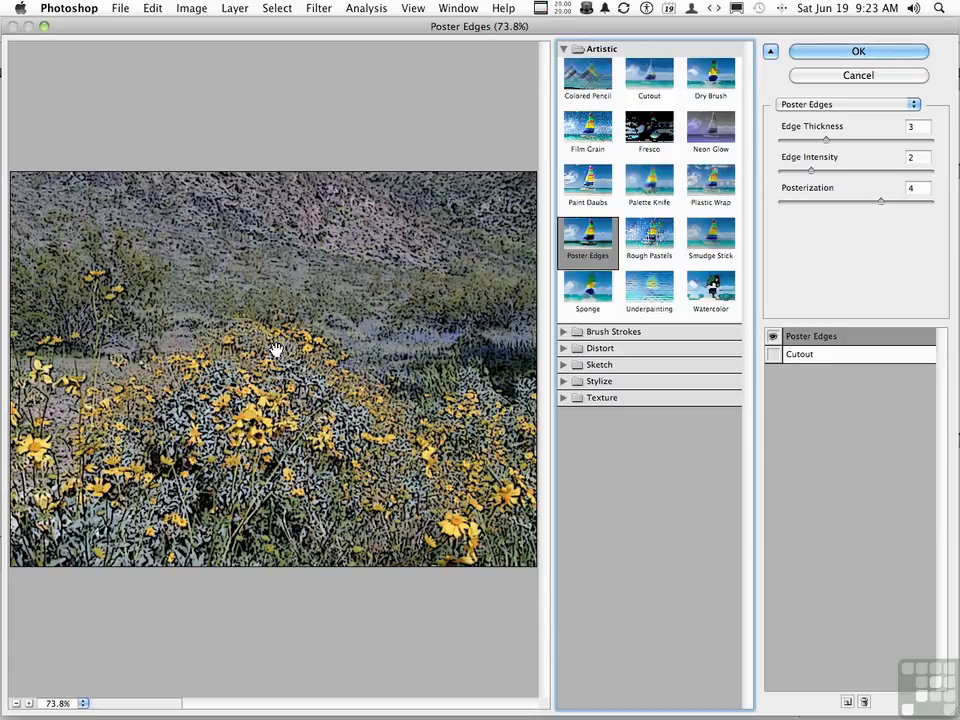
# Switch the effect to Rough Pastels and set Stroke Length to 8 and Stroke Detail to 7.
pyautogui.click(659, 239)
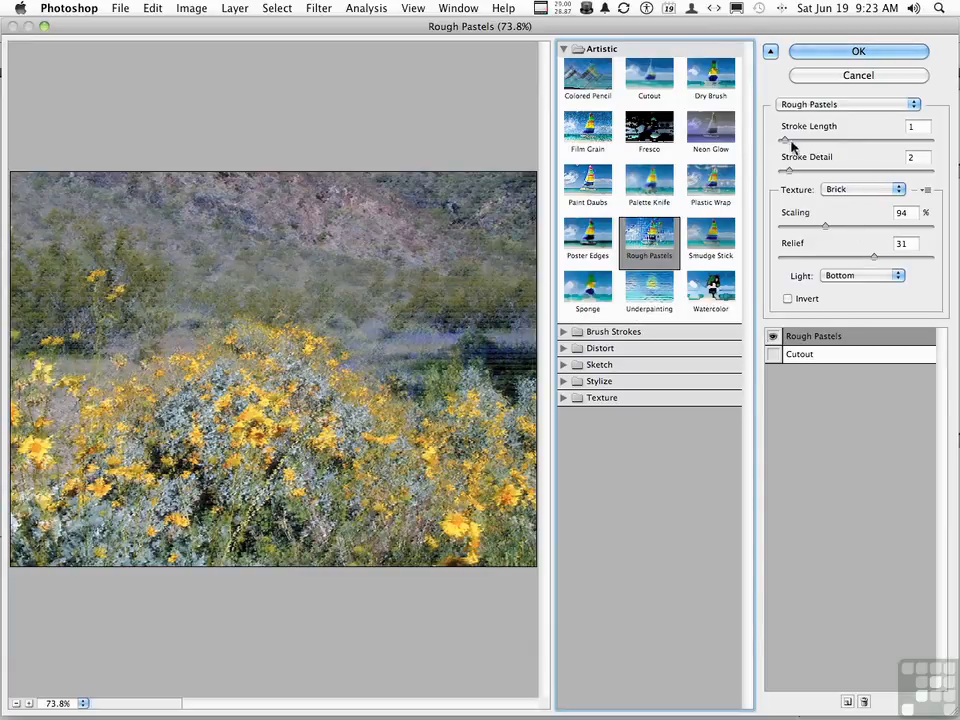
pyautogui.moveTo(784, 142)
pyautogui.mouseDown()
pyautogui.moveTo(811, 141)
pyautogui.moveTo(823, 170)
pyautogui.mouseUp()
pyautogui.click(793, 172)
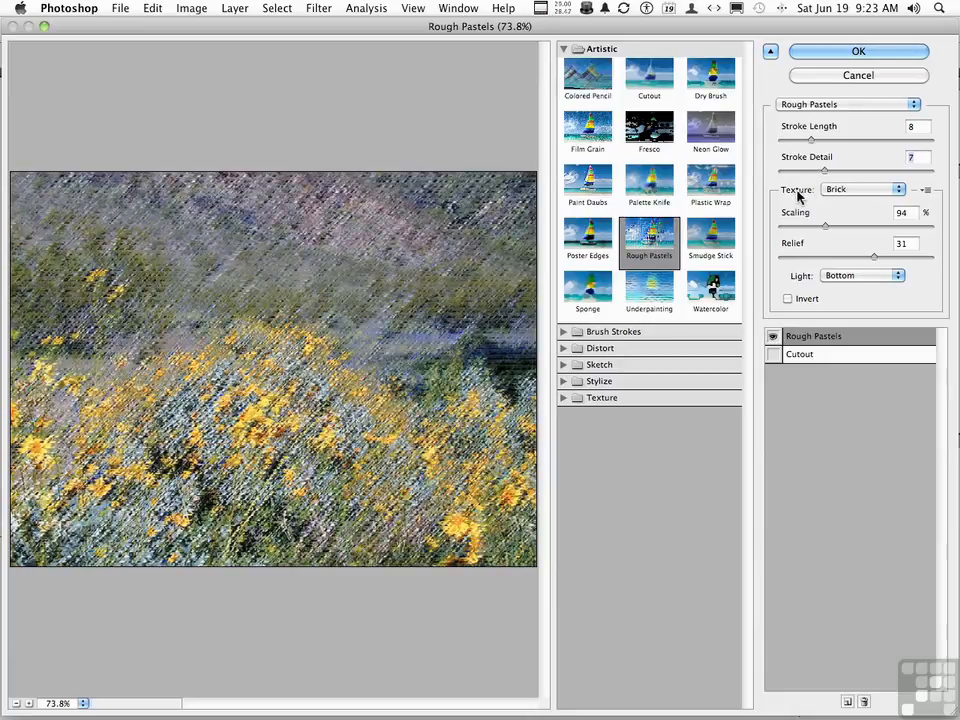
# Try the Canvas and Sandstone textures for Rough Pastels, and return the texture to Brick.
pyautogui.click(853, 190)
pyautogui.click(853, 202)
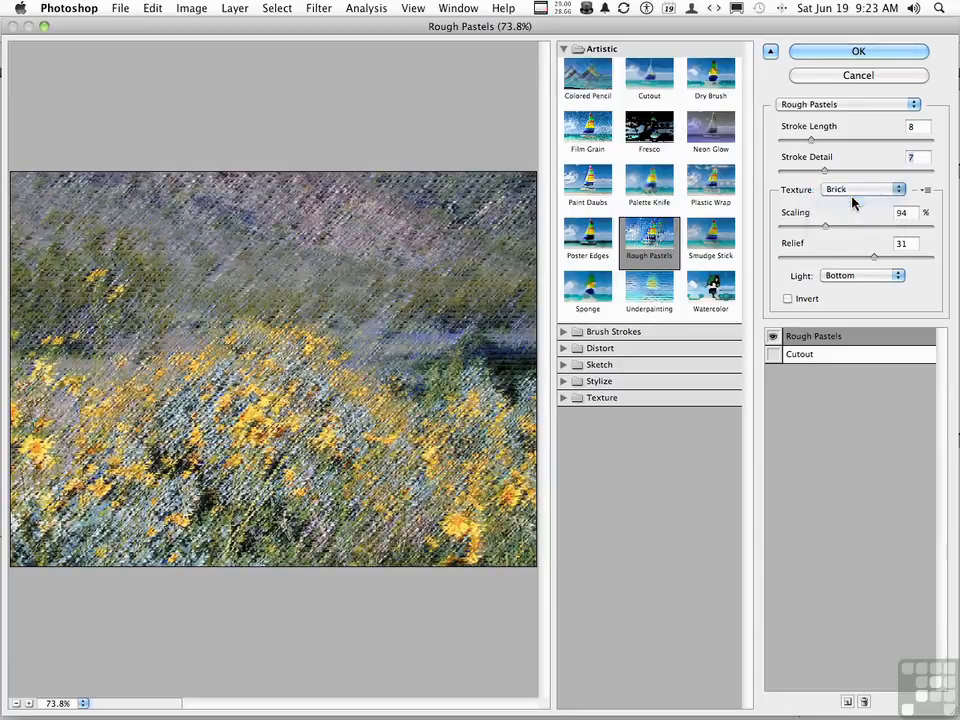
pyautogui.click(853, 192)
pyautogui.click(853, 207)
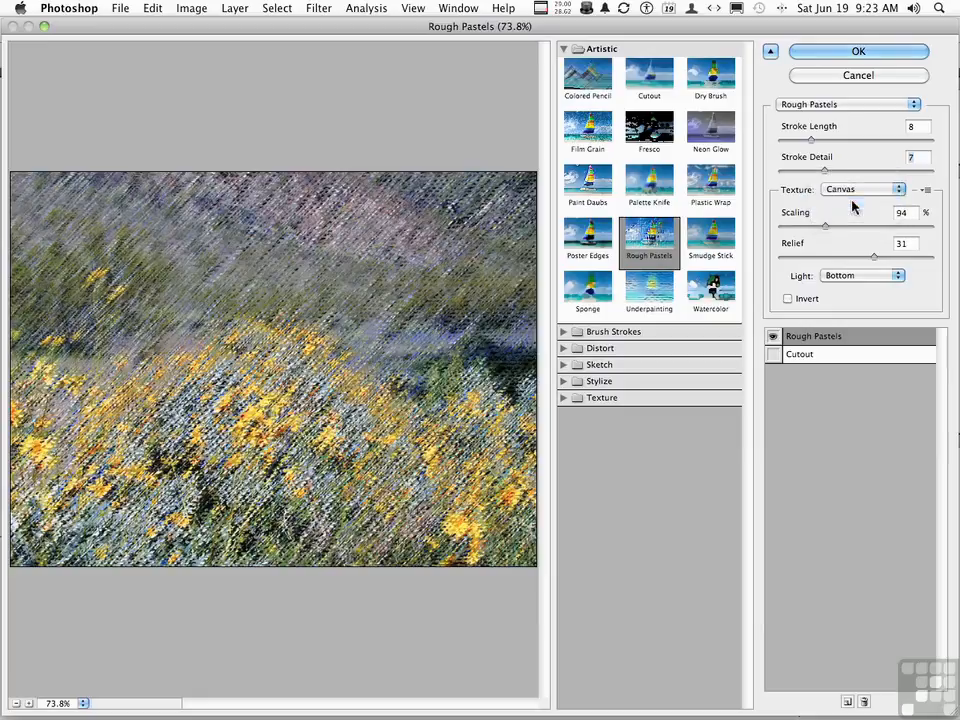
pyautogui.click(851, 191)
pyautogui.click(851, 203)
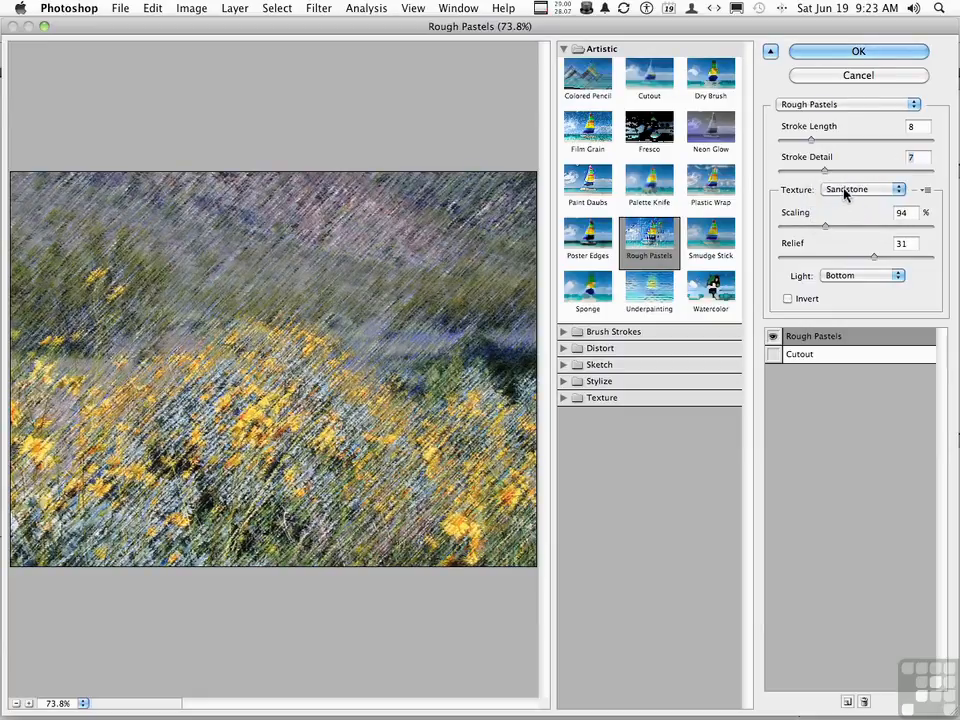
pyautogui.click(844, 193)
pyautogui.click(842, 152)
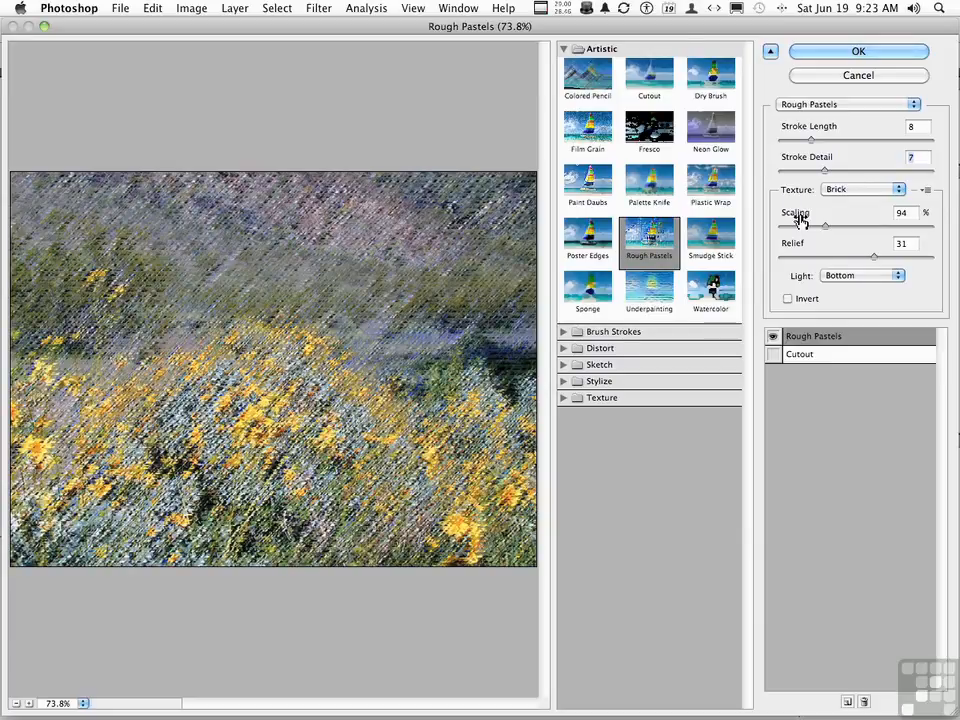
# Set the Rough Pastels texture Scaling to 118%, view the light directions, and toggle Invert on and off.
pyautogui.moveTo(826, 228); pyautogui.dragTo(847, 224)
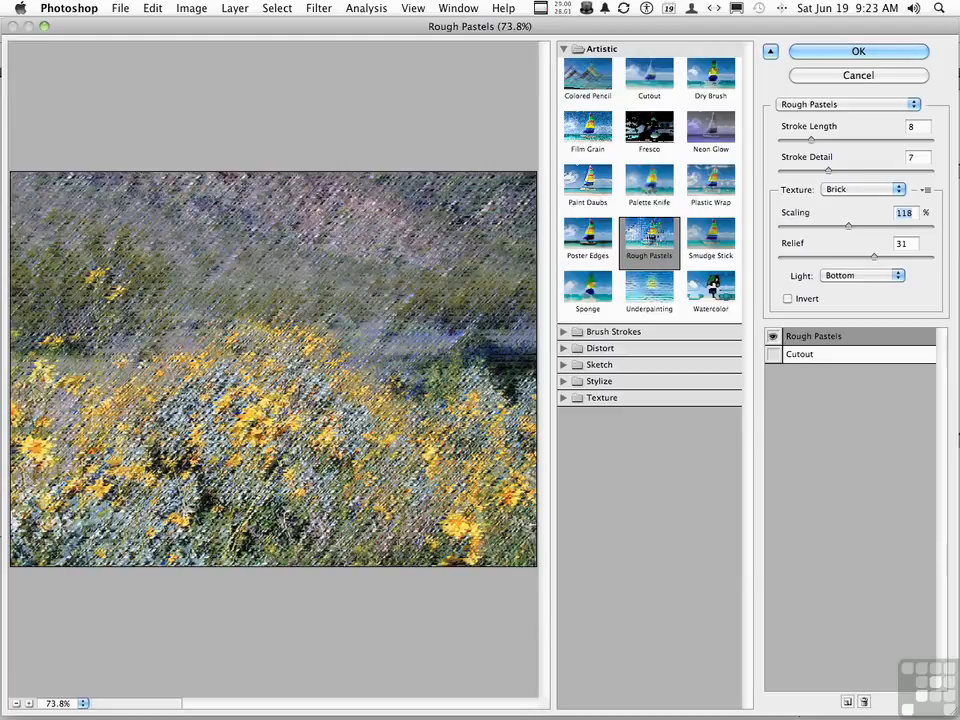
pyautogui.click(857, 275)
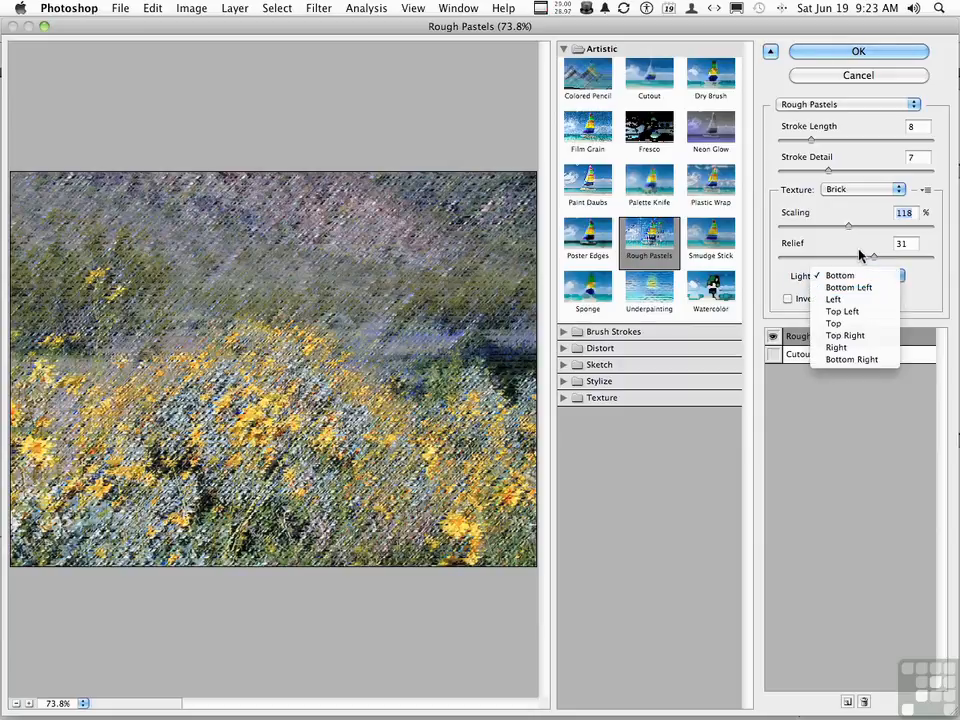
pyautogui.click(806, 298)
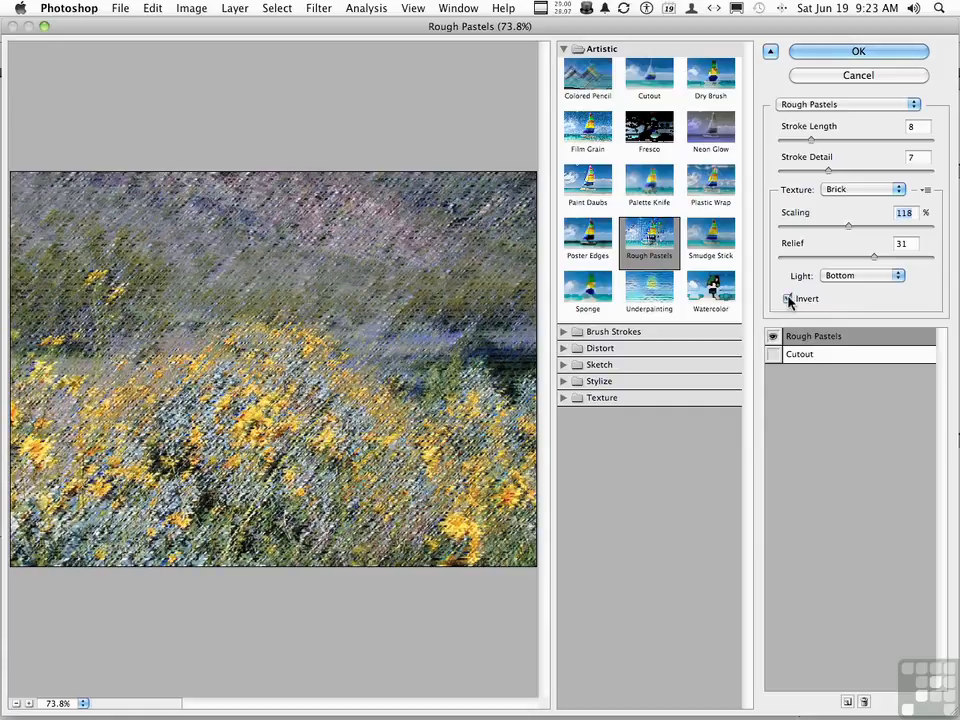
pyautogui.click(788, 299)
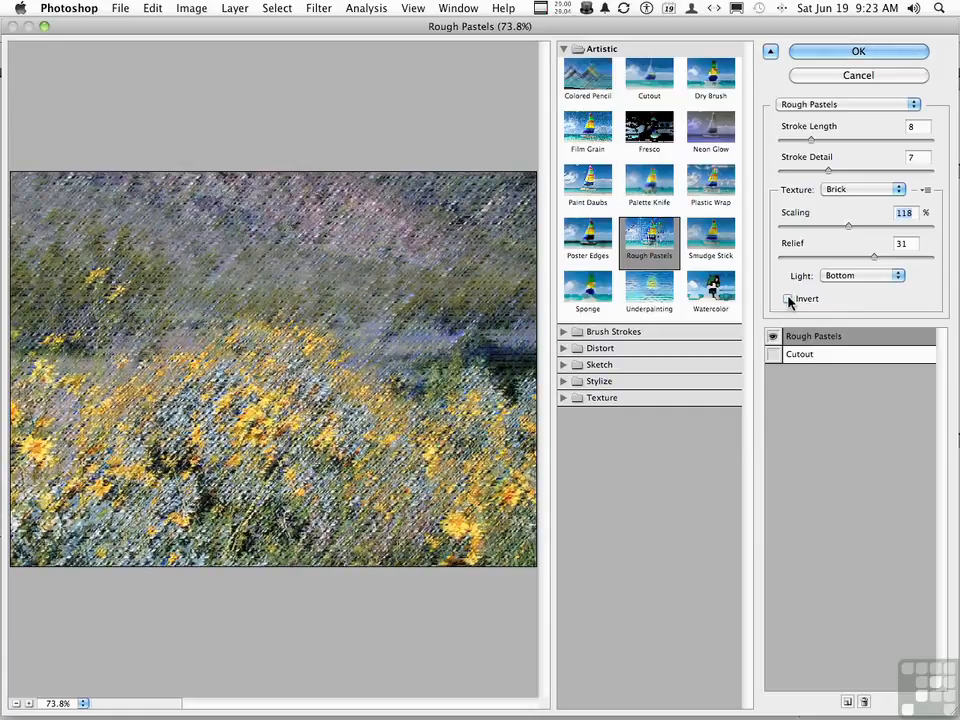
# Preview the Smudge Stick, Sponge and Underpainting effects in turn.
pyautogui.click(705, 249)
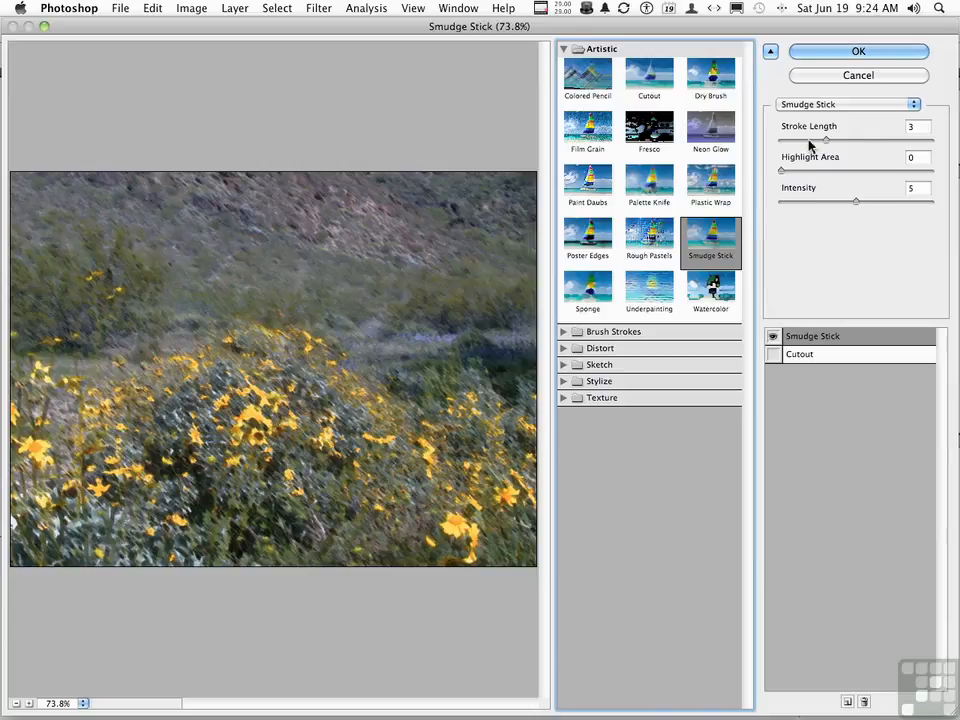
pyautogui.click(600, 288)
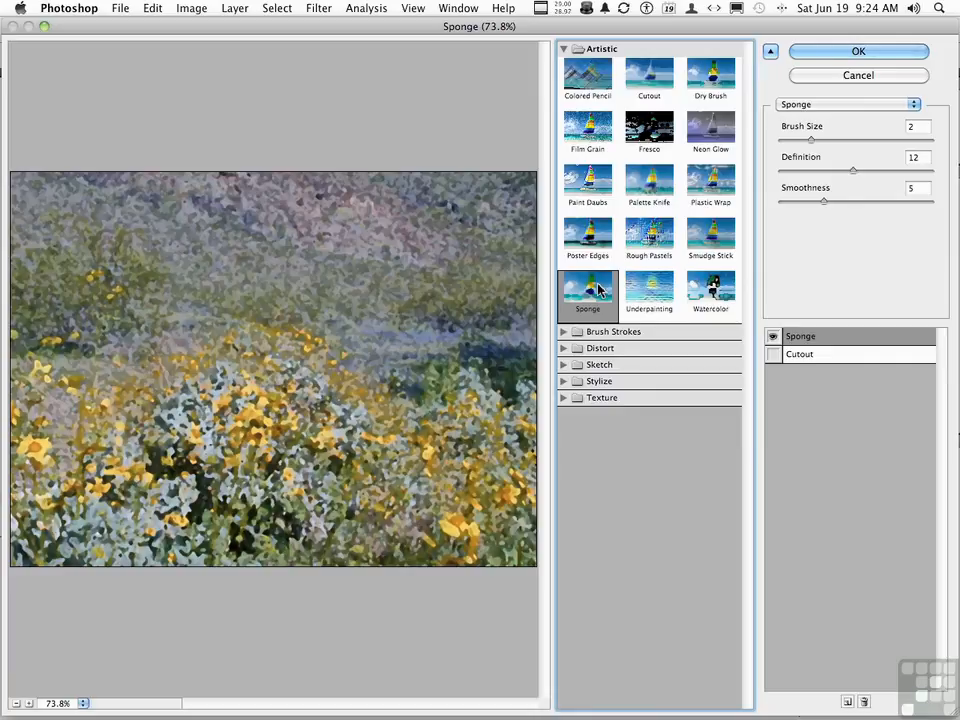
pyautogui.click(646, 299)
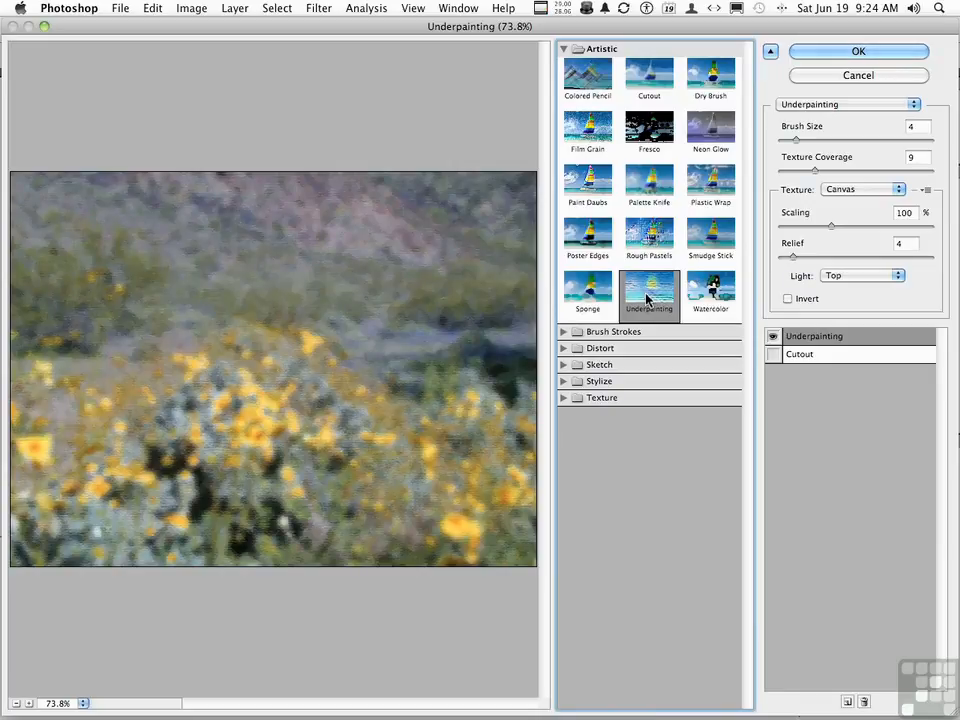
# Apply the Watercolor effect to the photo with Brush Detail 12, Shadow Intensity 4 and Texture 2.
pyautogui.click(704, 298)
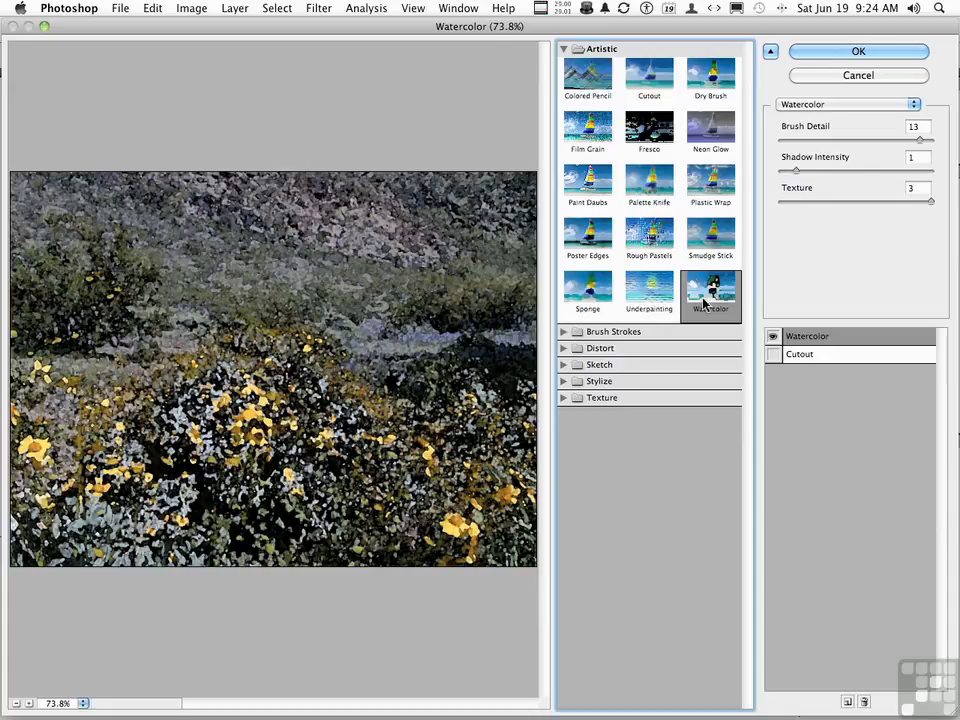
pyautogui.moveTo(919, 140); pyautogui.dragTo(893, 145)
pyautogui.moveTo(794, 171); pyautogui.dragTo(836, 172)
pyautogui.moveTo(929, 202); pyautogui.dragTo(888, 207)
pyautogui.moveTo(884, 143); pyautogui.dragTo(908, 146)
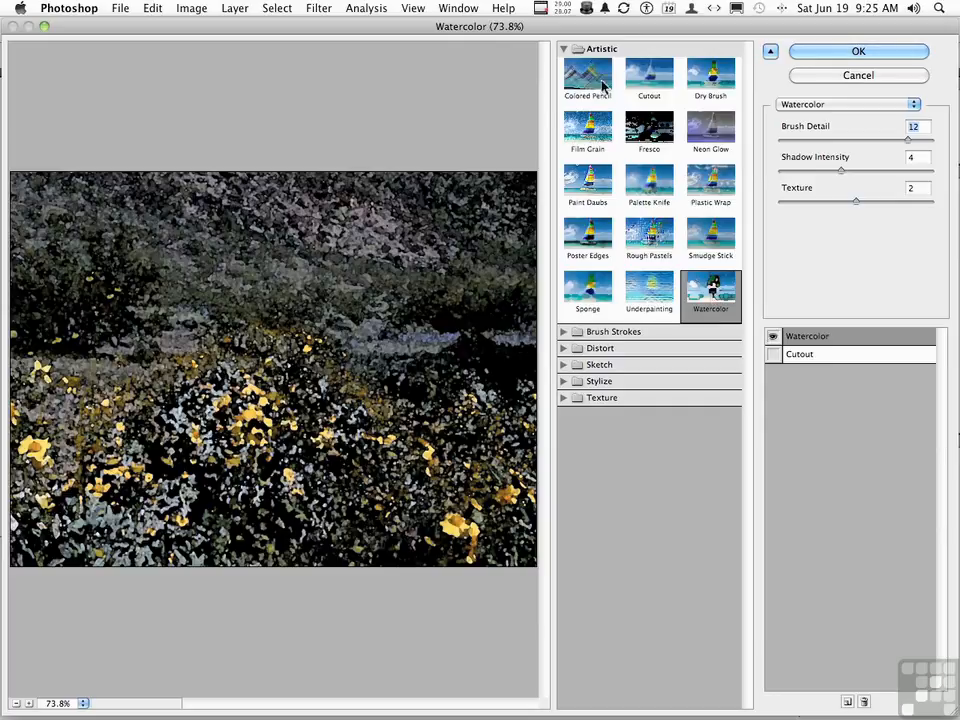
pyautogui.click(826, 55)
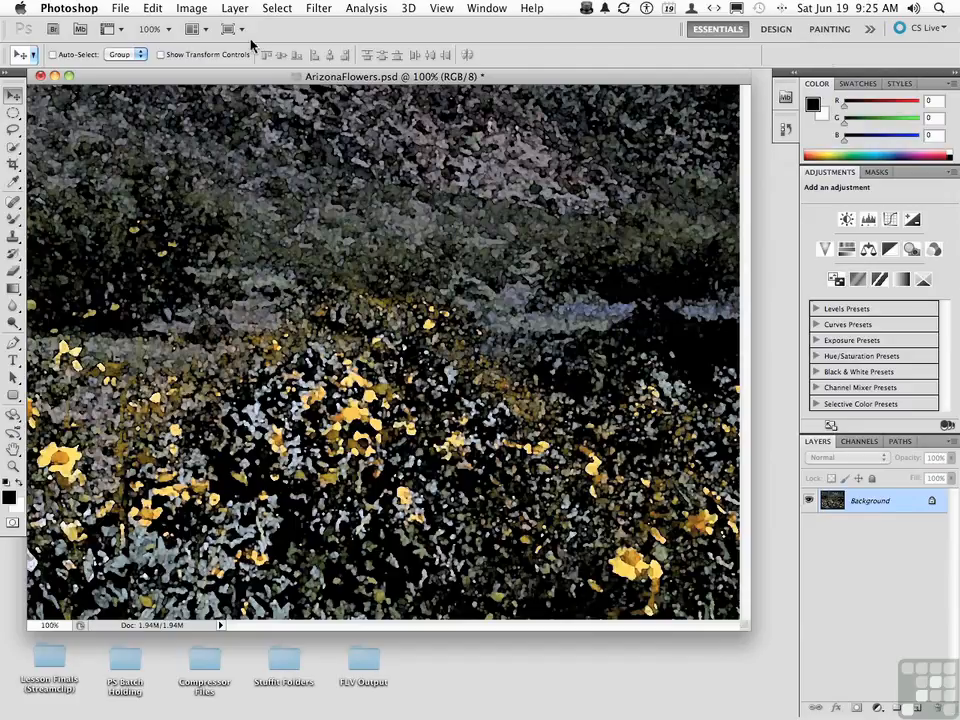
# Open the Fade settings for the applied Filter Gallery effect and move the dialog to the photo's upper area.
pyautogui.click(153, 9)
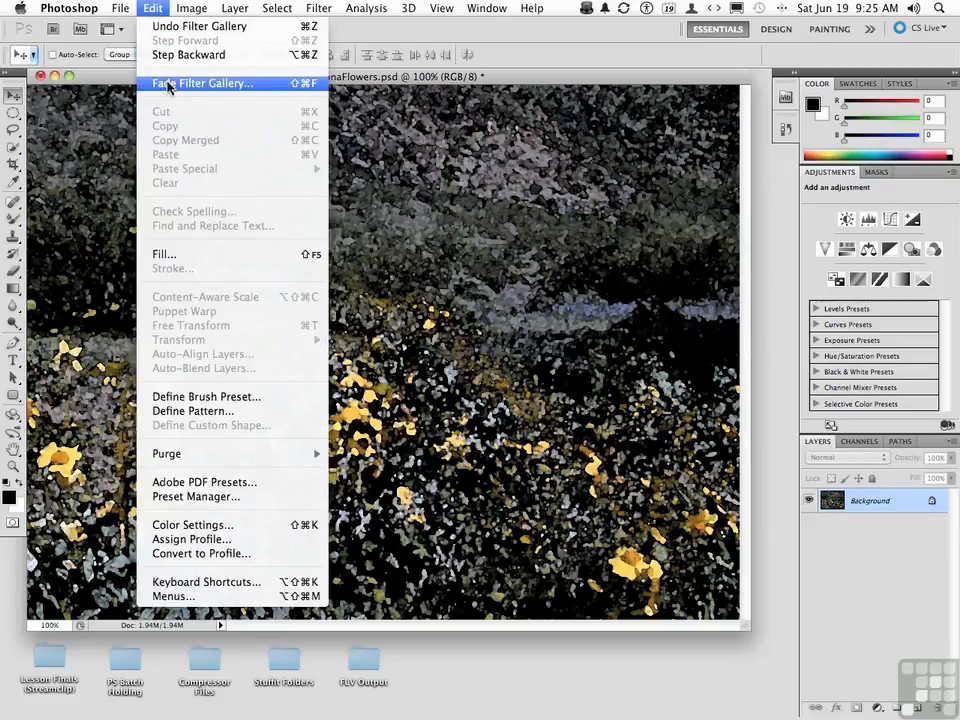
pyautogui.press('Escape')
pyautogui.press('h')
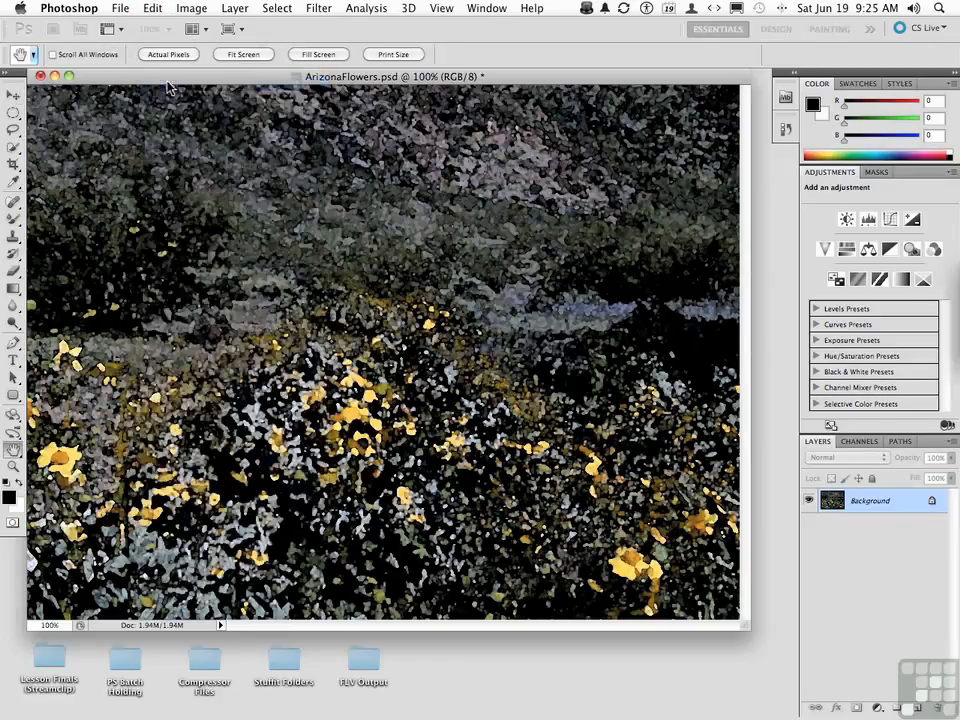
pyautogui.press('super+shift+f')
pyautogui.moveTo(664, 221); pyautogui.dragTo(634, 148)
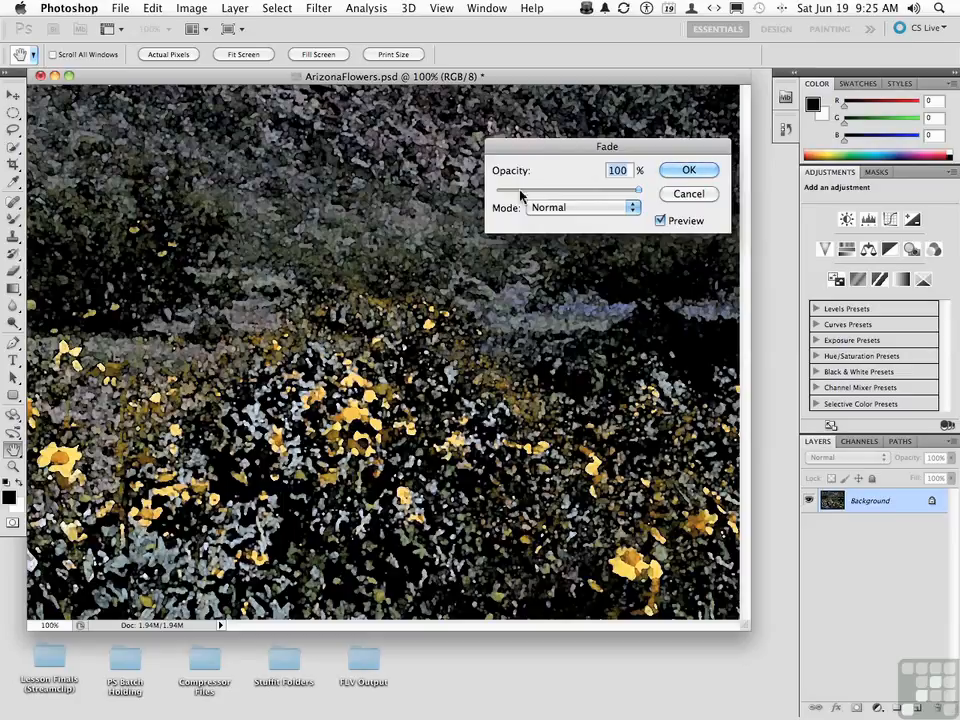
# Try the Lighten and Overlay blend modes for the fade, and return the mode to Normal.
pyautogui.click(548, 208)
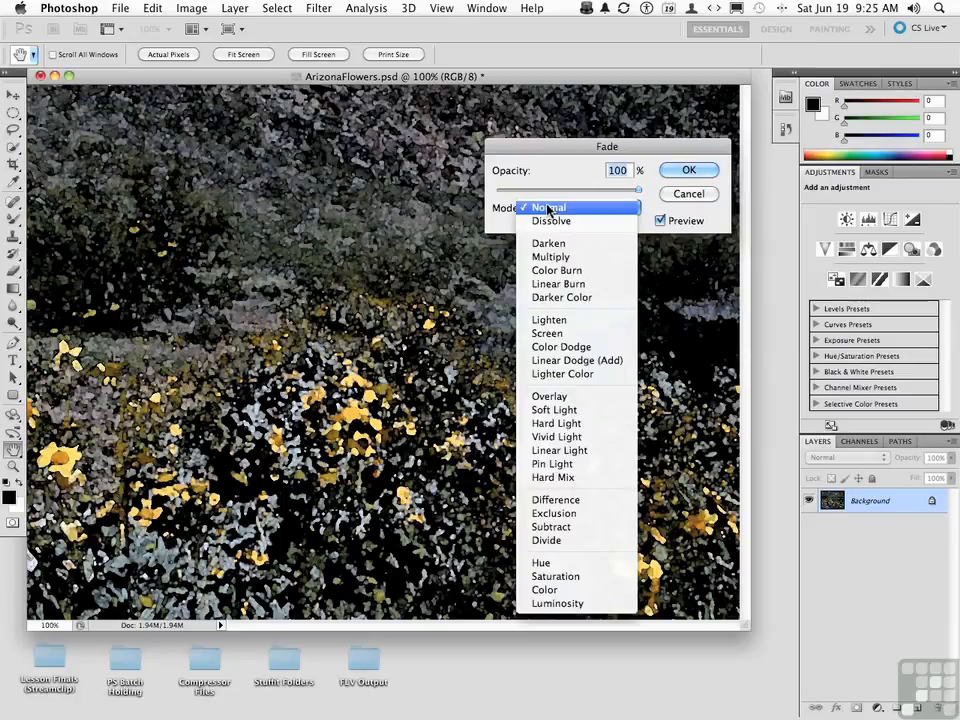
pyautogui.click(552, 320)
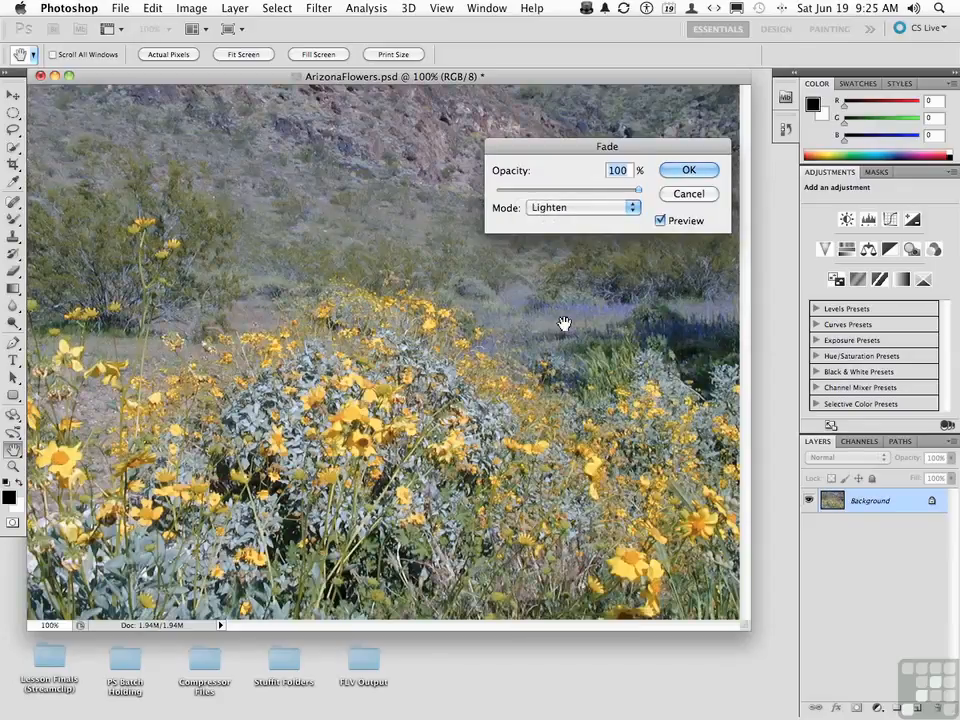
pyautogui.click(575, 209)
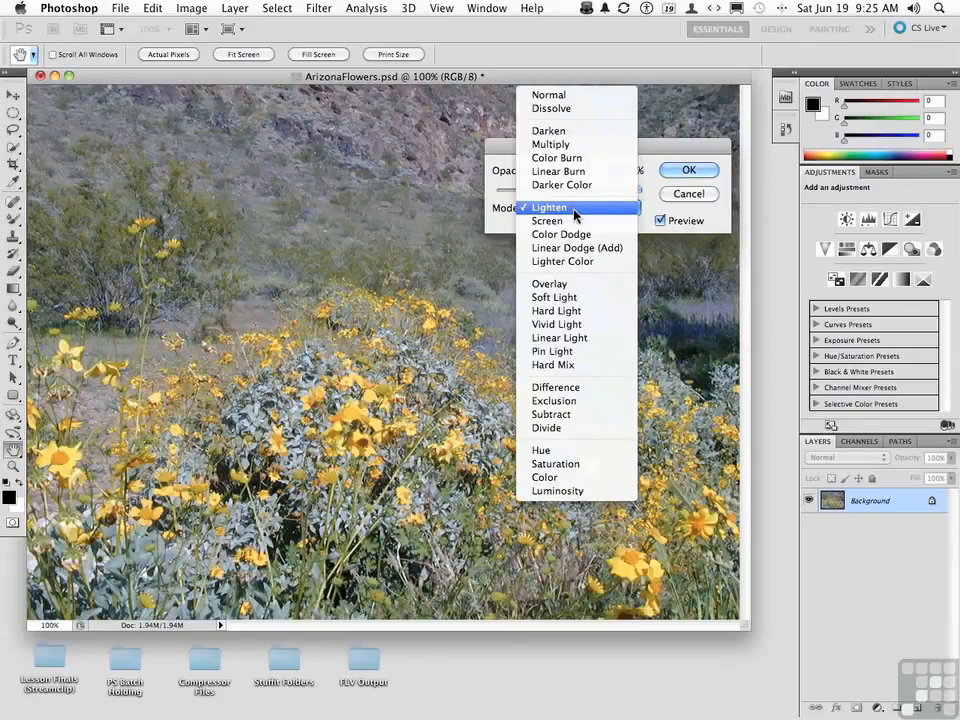
pyautogui.click(572, 284)
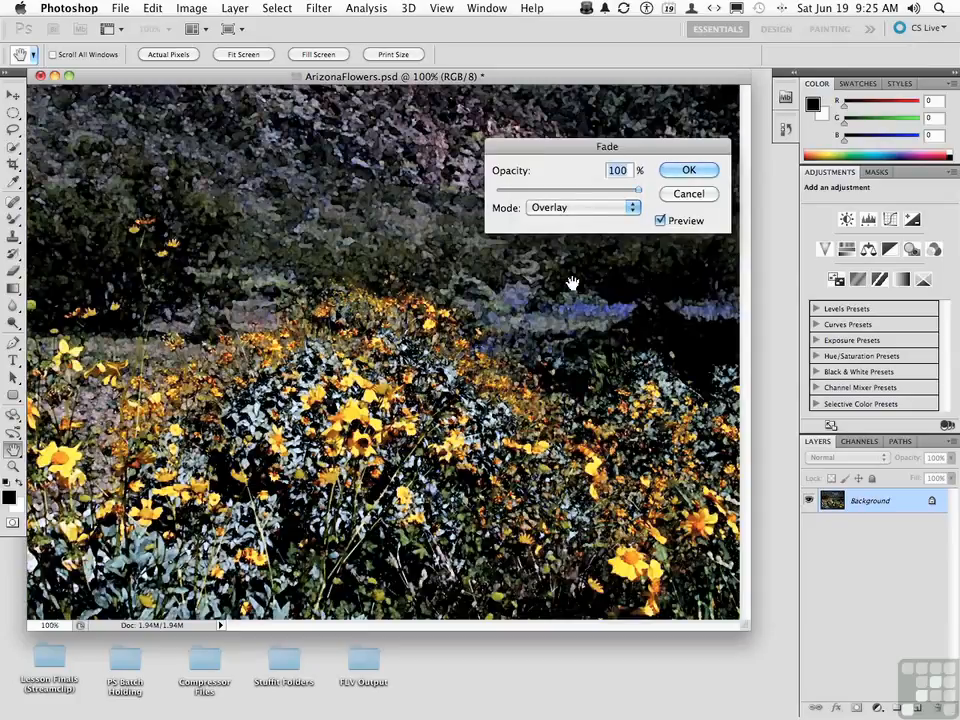
pyautogui.click(590, 209)
pyautogui.click(583, 24)
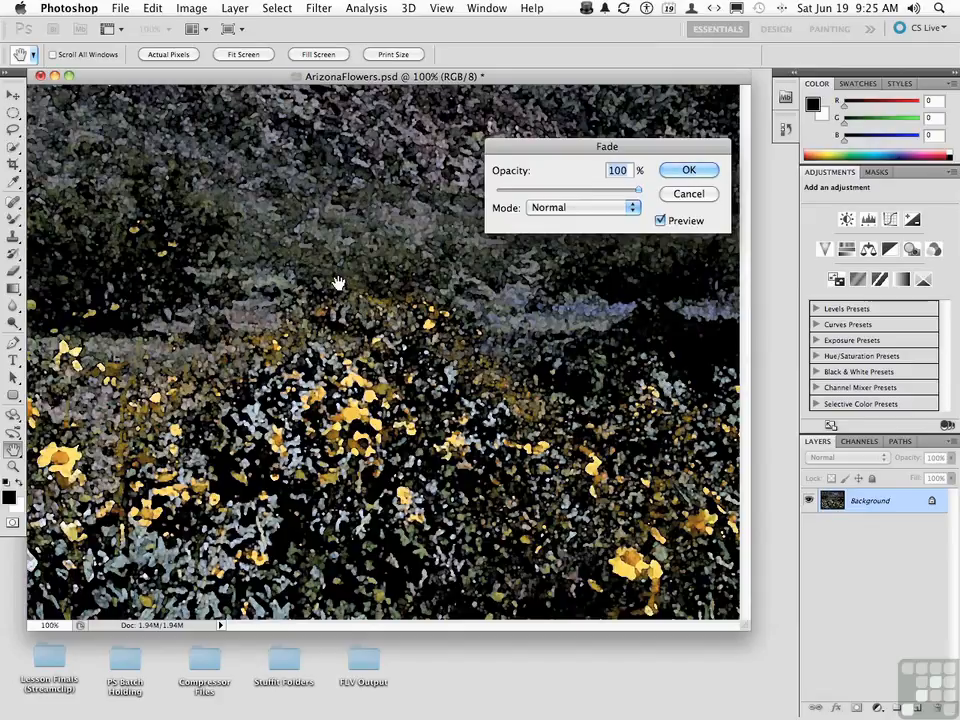
# Fade the Watercolor effect to 58% opacity.
pyautogui.moveTo(633, 189); pyautogui.dragTo(578, 191)
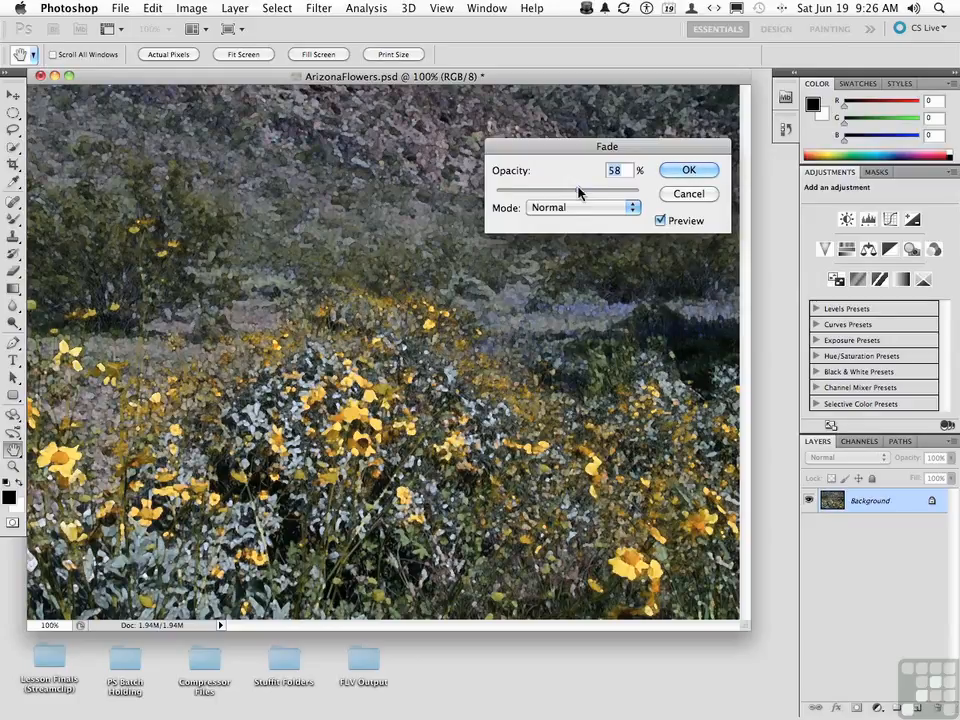
pyautogui.click(689, 170)
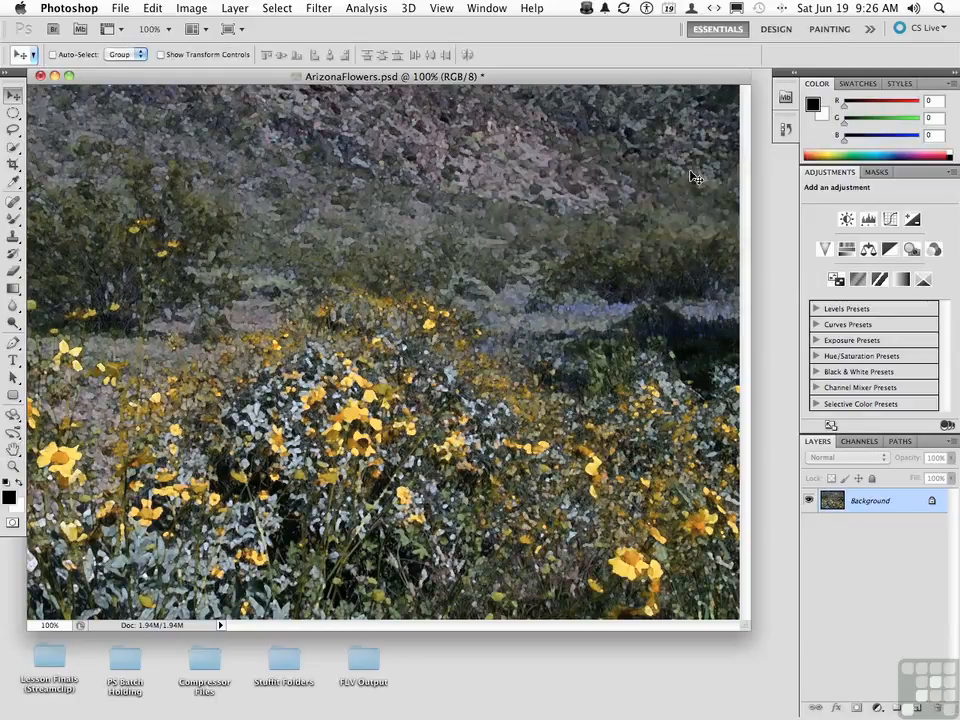